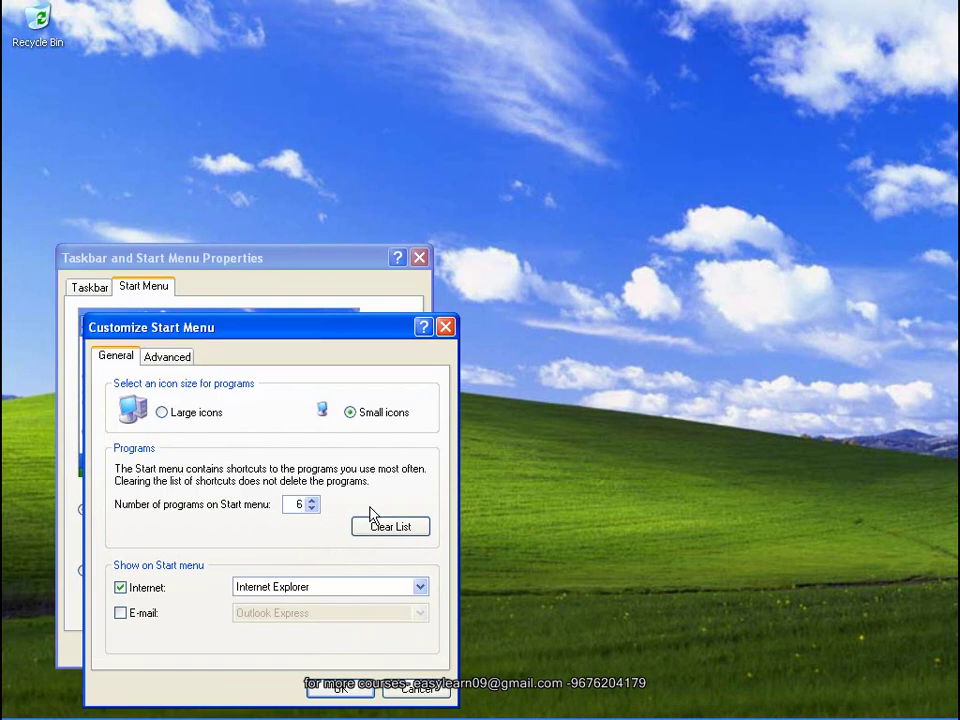
- Set the number of programs shown on the Start menu to 6
{"action": "left_click_drag", "start_coordinate": [298, 338], "coordinate": [301, 210]}
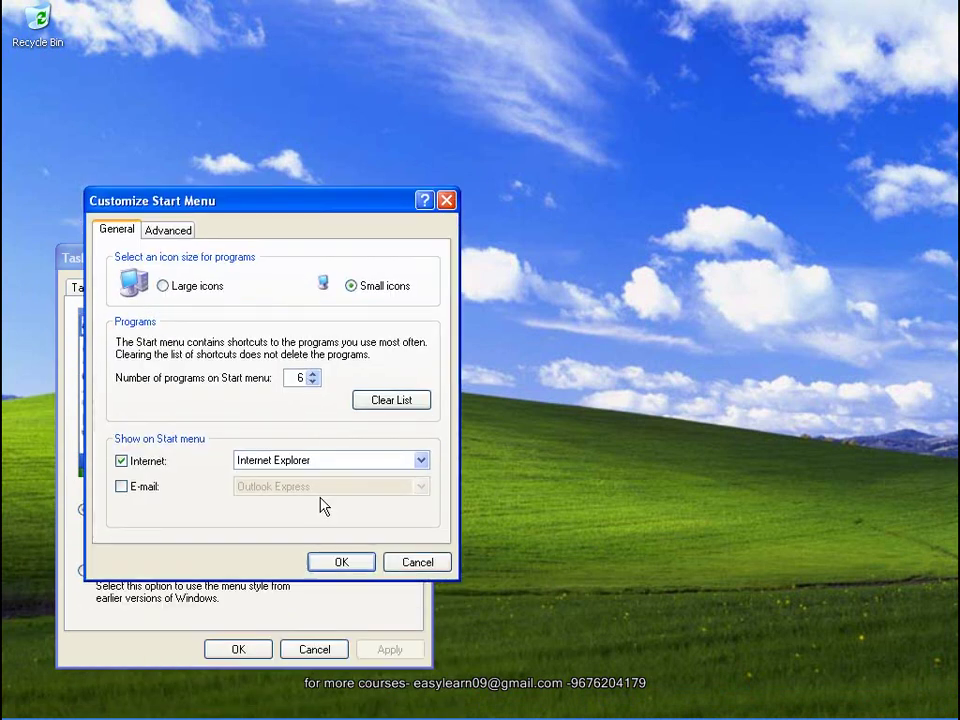
{"action": "left_click", "coordinate": [313, 373]}
{"action": "left_click", "coordinate": [313, 373]}
{"action": "left_click", "coordinate": [313, 373]}
{"action": "left_click", "coordinate": [313, 375]}
{"action": "left_click", "coordinate": [298, 377]}
{"action": "double_click", "coordinate": [290, 377]}
{"action": "type", "text": "6"}
- Inspect the frequently used programs on the Start menu and the shortcut options for Nero StartSmart
{"action": "left_click", "coordinate": [40, 706]}
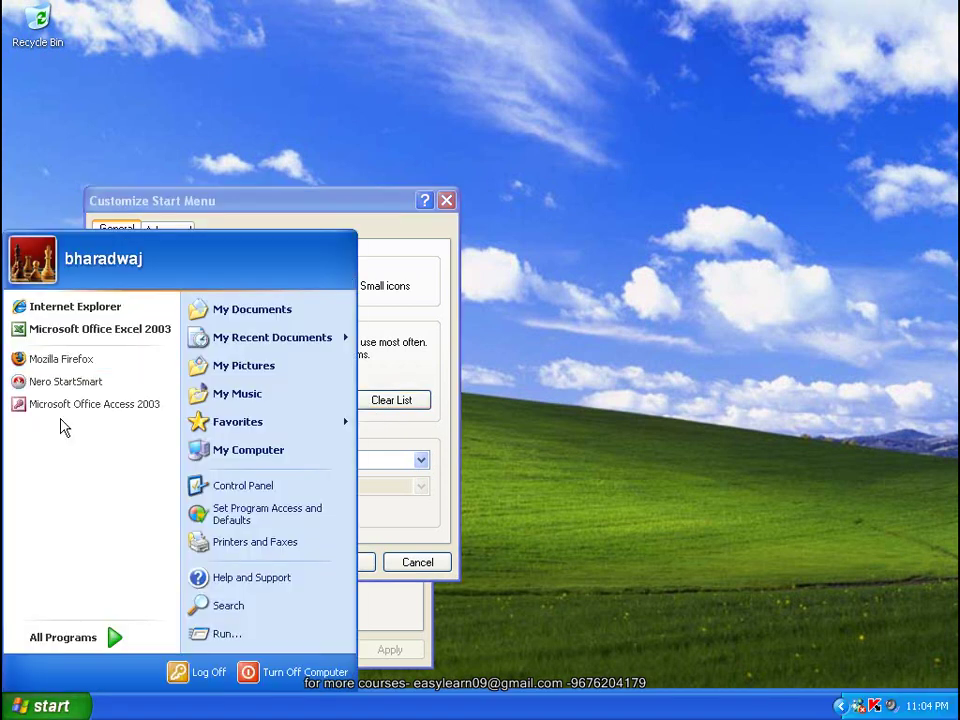
{"action": "right_click", "coordinate": [70, 382]}
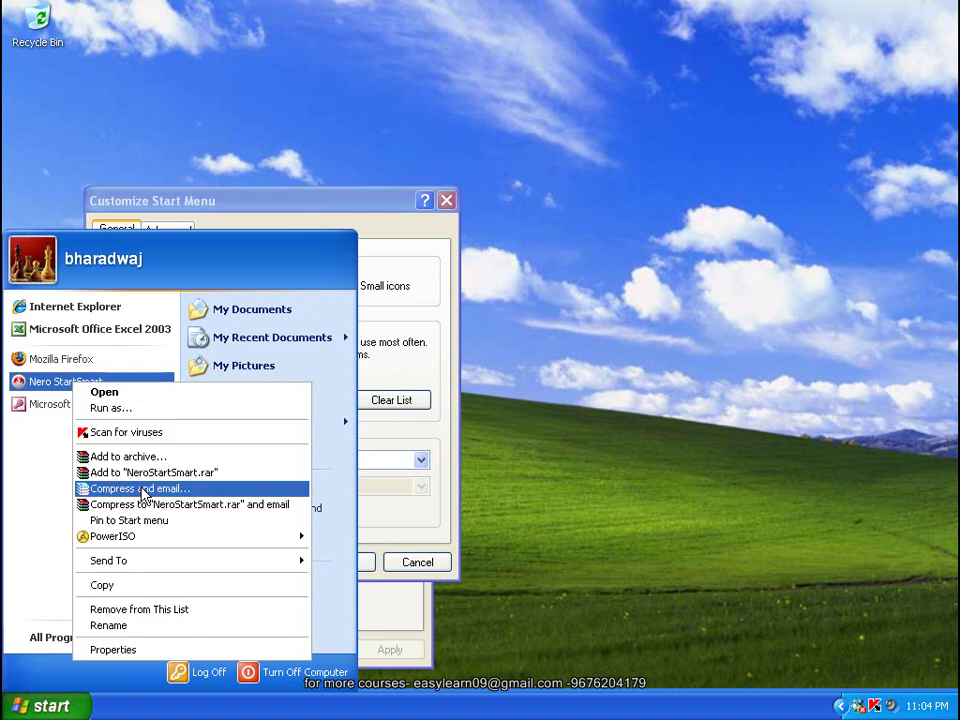
{"action": "left_click", "coordinate": [535, 453]}
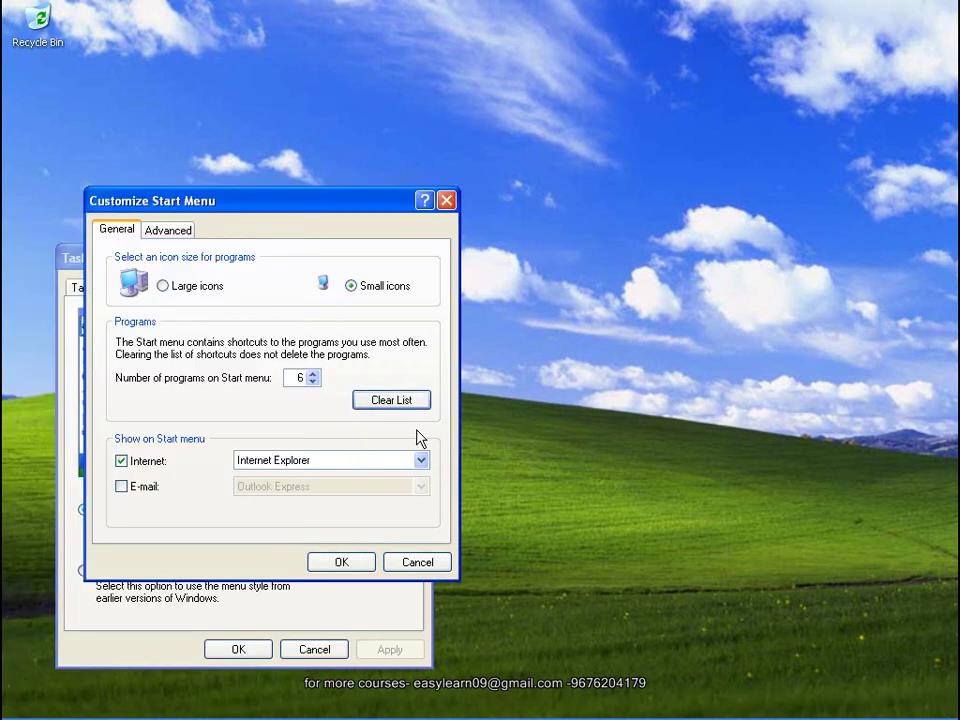
- Apply the cleared list of frequently used programs, close the properties, and check the program list on the Start menu
{"action": "left_click", "coordinate": [337, 566]}
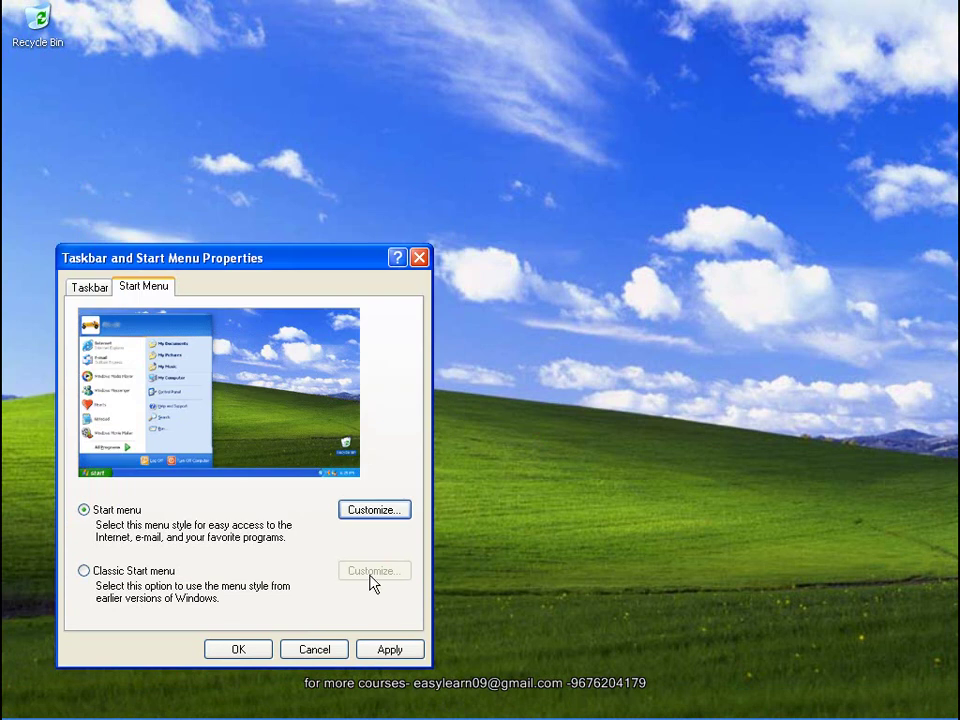
{"action": "left_click", "coordinate": [45, 708]}
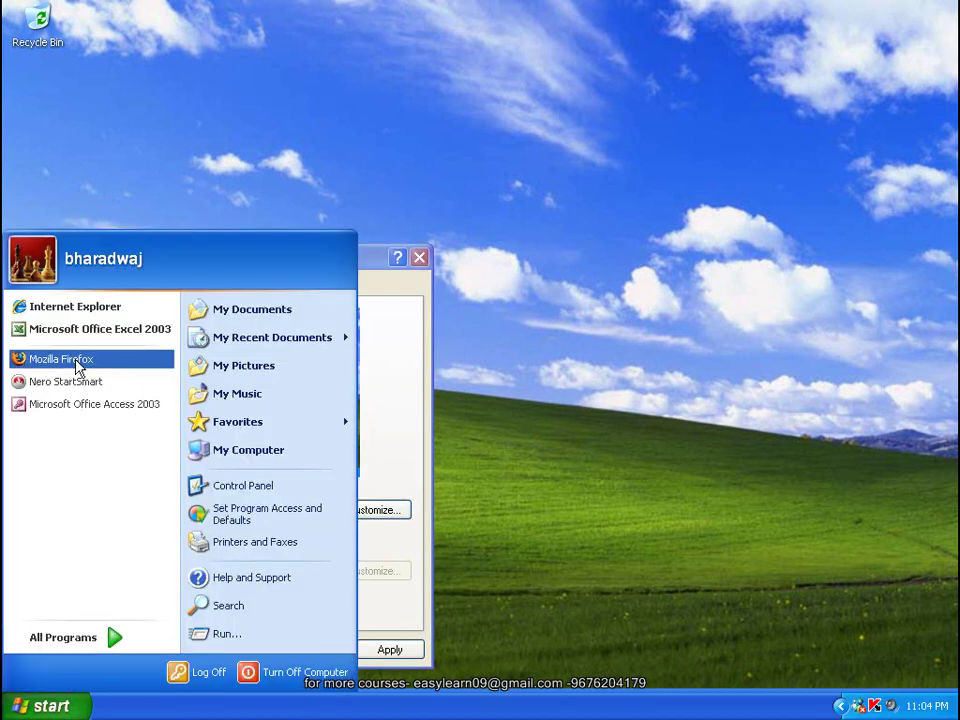
{"action": "left_click", "coordinate": [395, 420]}
{"action": "left_click", "coordinate": [248, 651]}
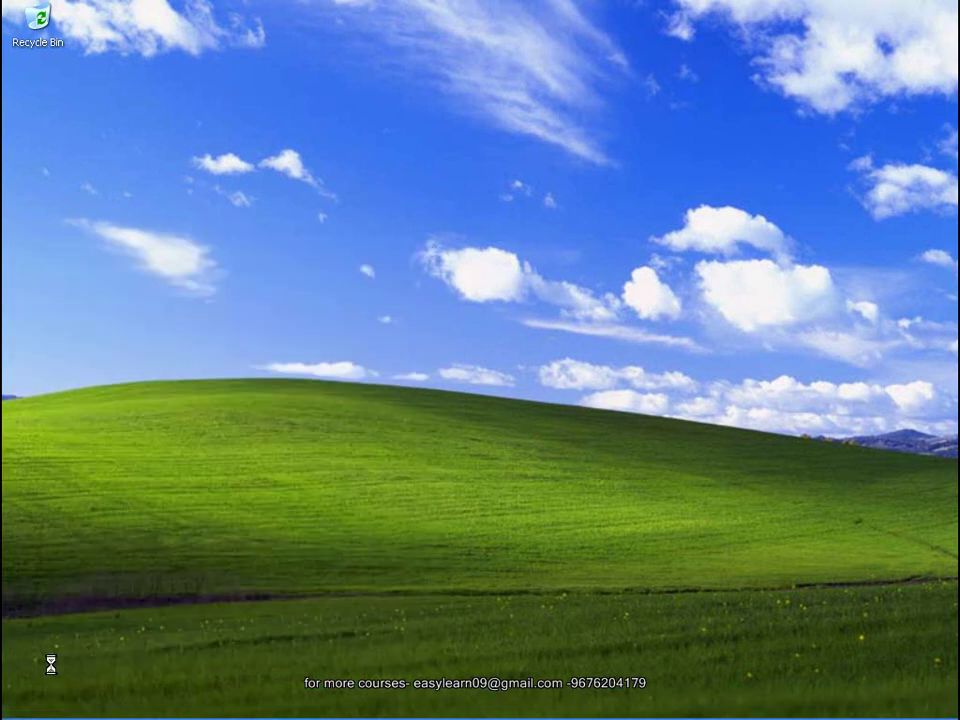
{"action": "left_click", "coordinate": [52, 707]}
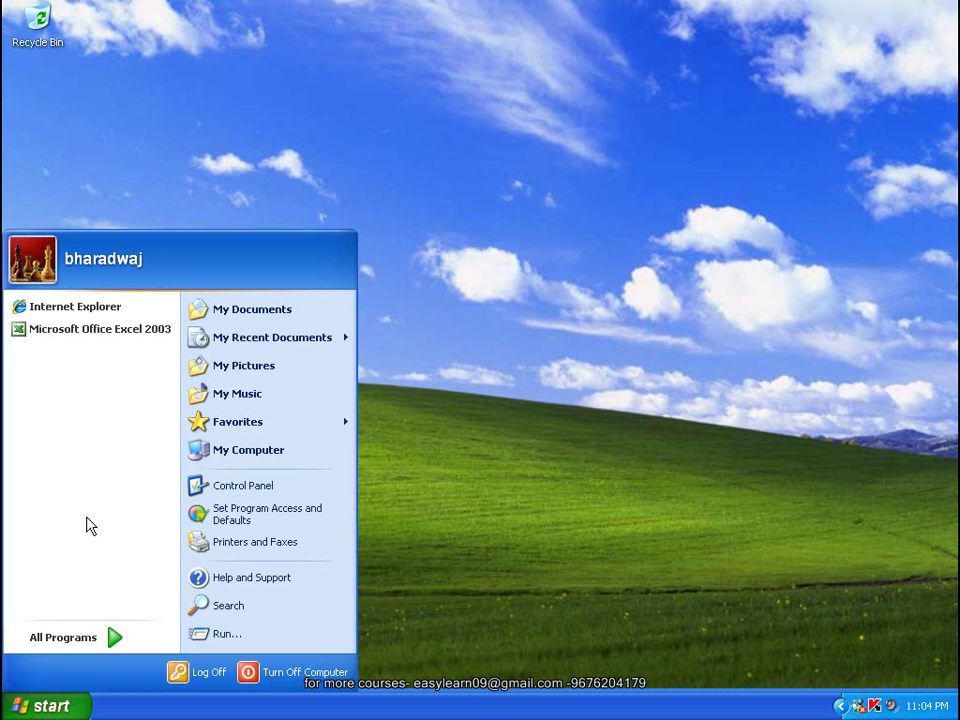
- Reopen the Start menu customization settings and check the Internet and e-mail entries against the Start menu
{"action": "right_click", "coordinate": [296, 708]}
{"action": "left_click", "coordinate": [320, 699]}
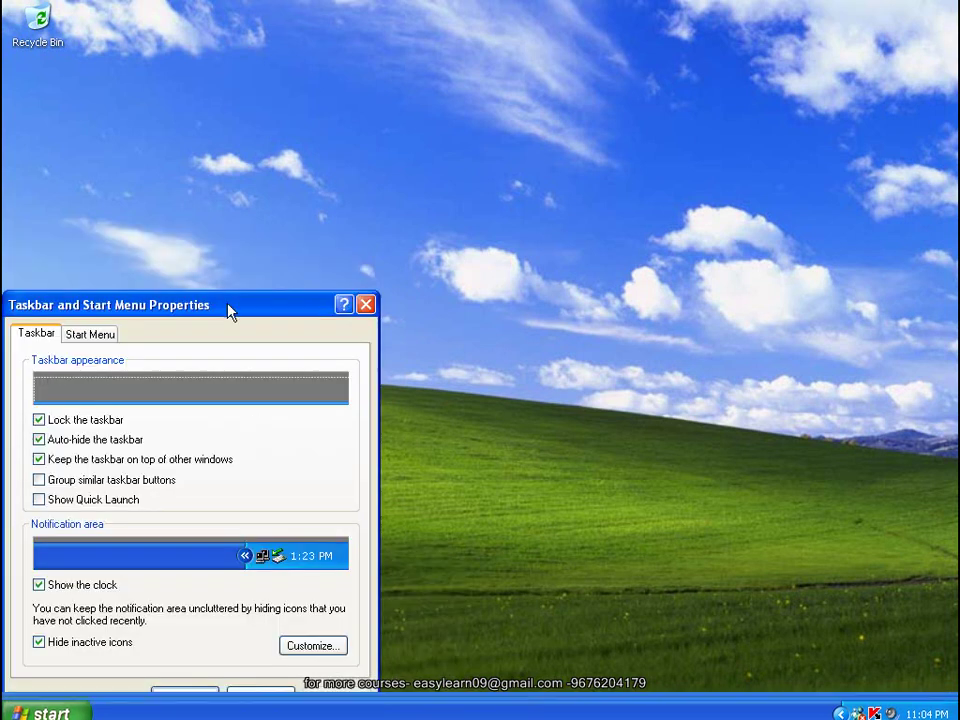
{"action": "left_click_drag", "start_coordinate": [229, 312], "coordinate": [296, 260]}
{"action": "left_click", "coordinate": [168, 284]}
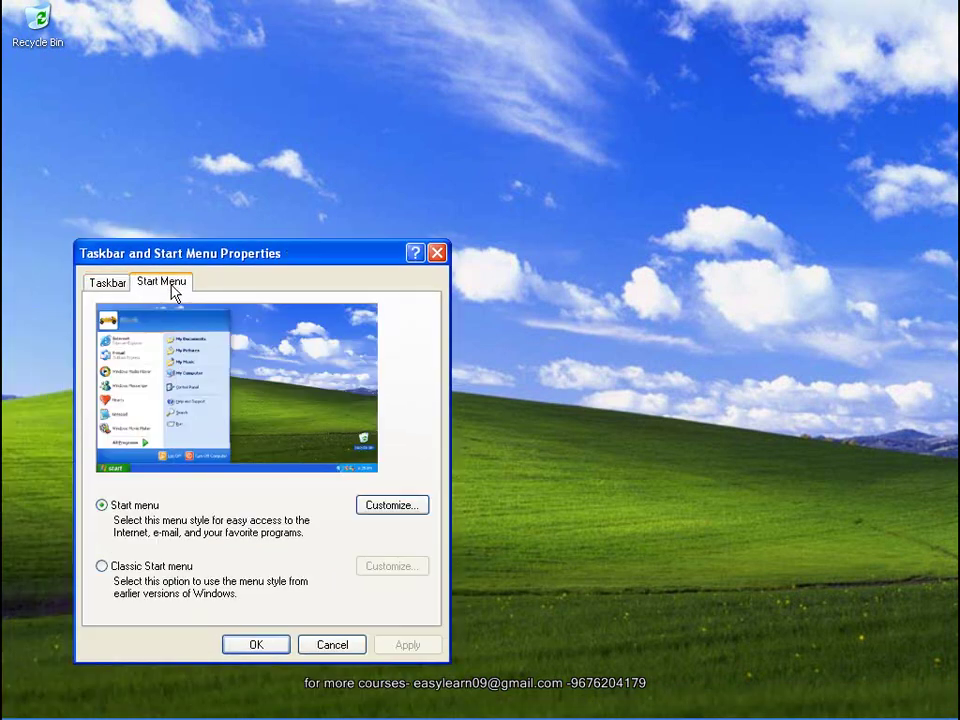
{"action": "left_click", "coordinate": [390, 505]}
{"action": "left_click_drag", "start_coordinate": [284, 323], "coordinate": [285, 210]}
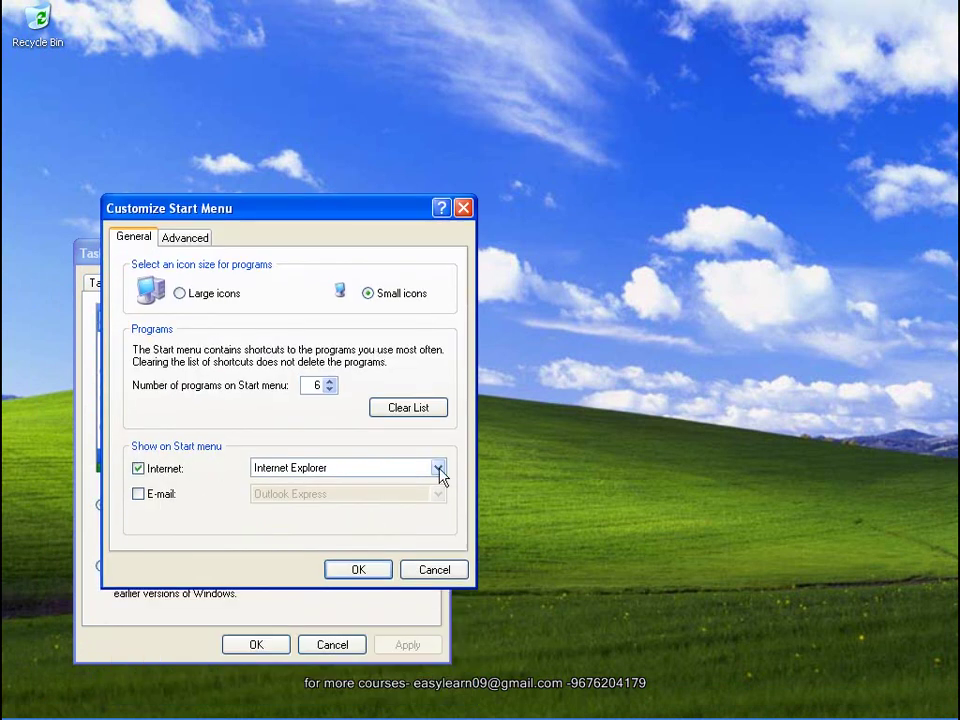
{"action": "left_click", "coordinate": [42, 710]}
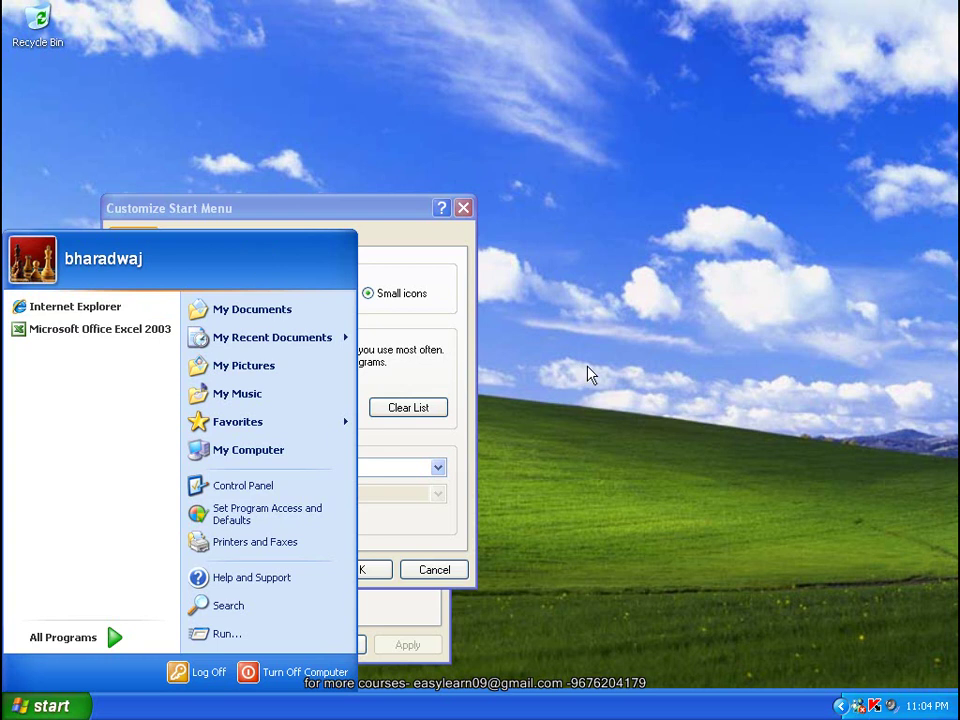
{"action": "left_click", "coordinate": [607, 493]}
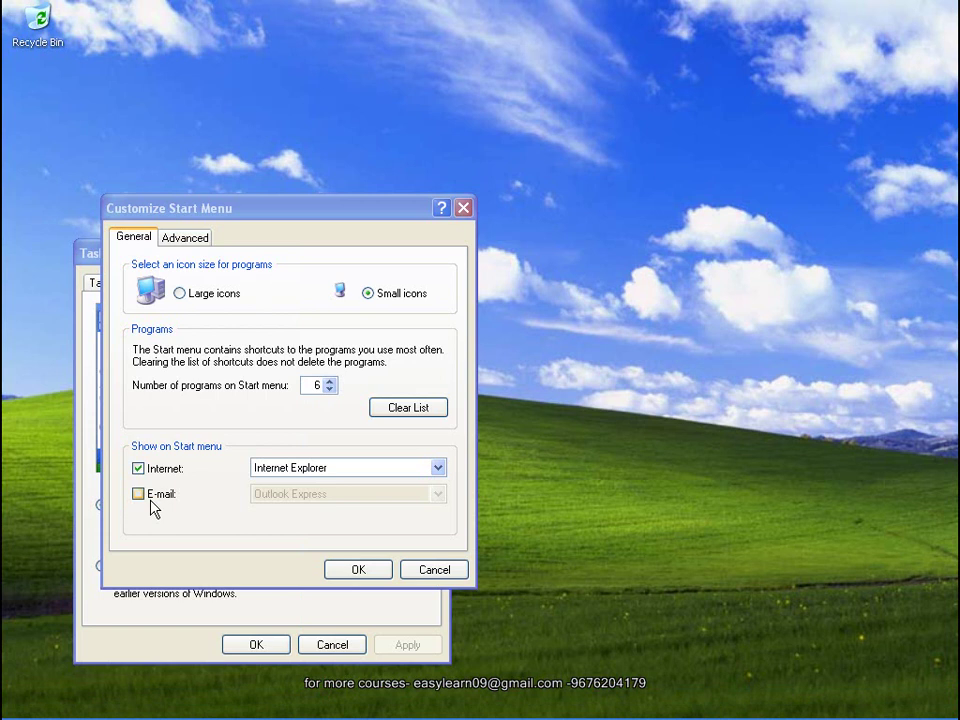
- Remove the Internet entry from the Start menu, apply the settings, and check the Start menu
{"action": "left_click", "coordinate": [139, 470]}
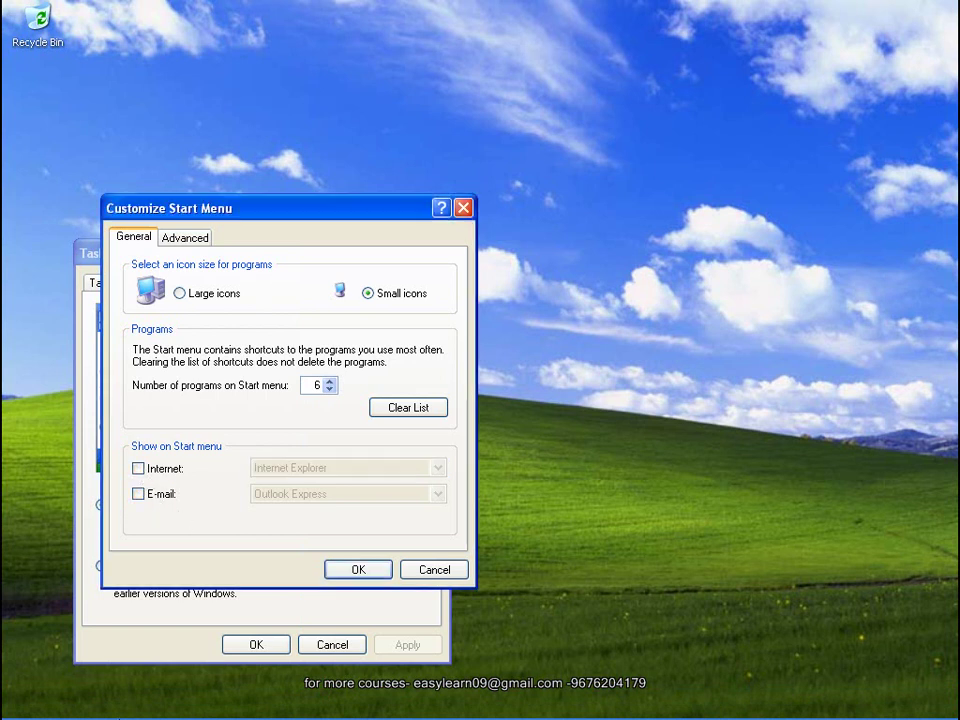
{"action": "left_click", "coordinate": [40, 706]}
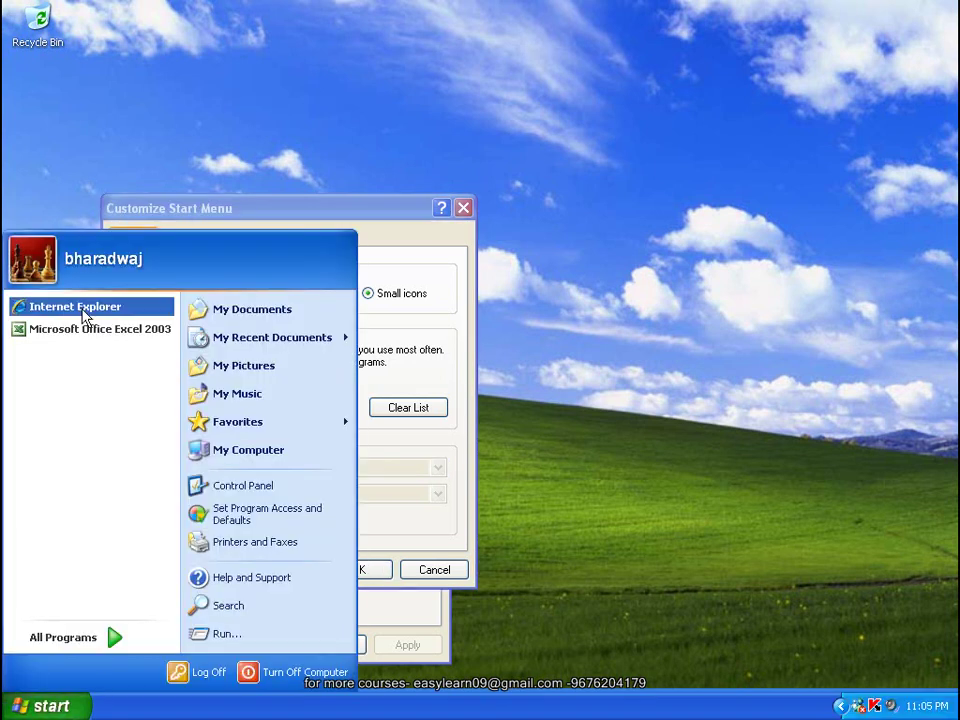
{"action": "left_click", "coordinate": [611, 439]}
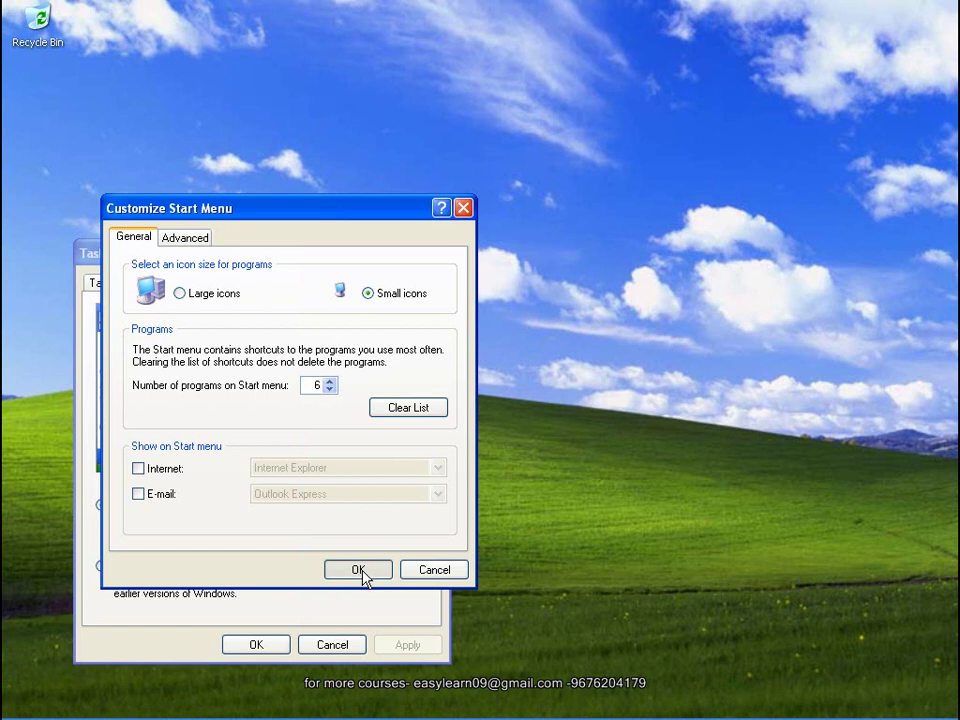
{"action": "left_click", "coordinate": [358, 569]}
{"action": "left_click", "coordinate": [262, 645]}
{"action": "left_click", "coordinate": [48, 706]}
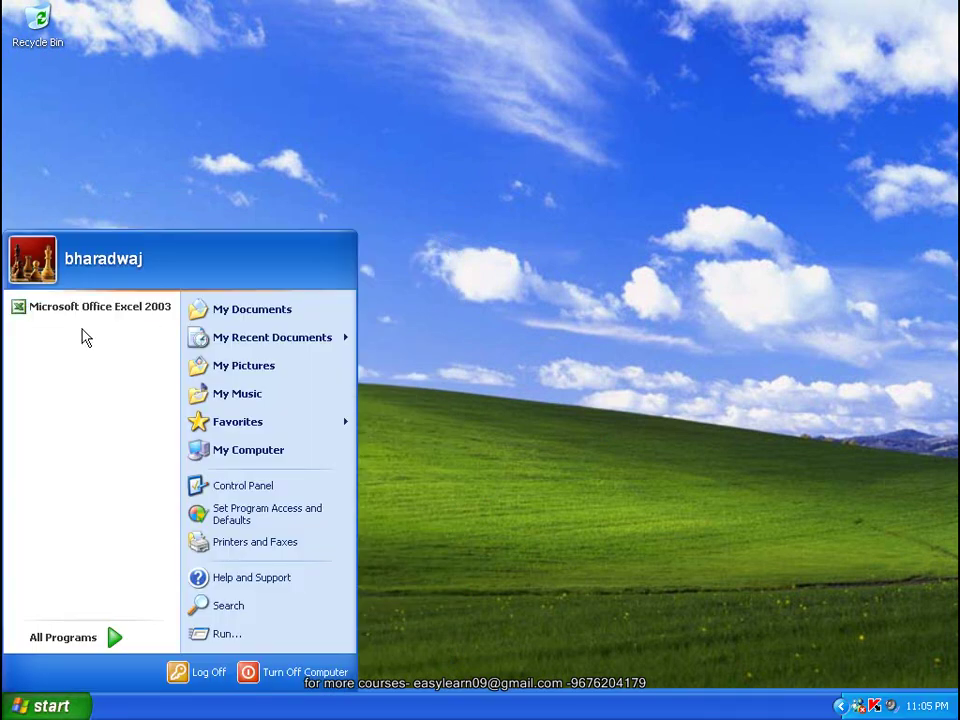
- Customize the Start menu to show the Internet entry with Internet Explorer and confirm the customization
{"action": "right_click", "coordinate": [478, 709]}
{"action": "left_click", "coordinate": [500, 700]}
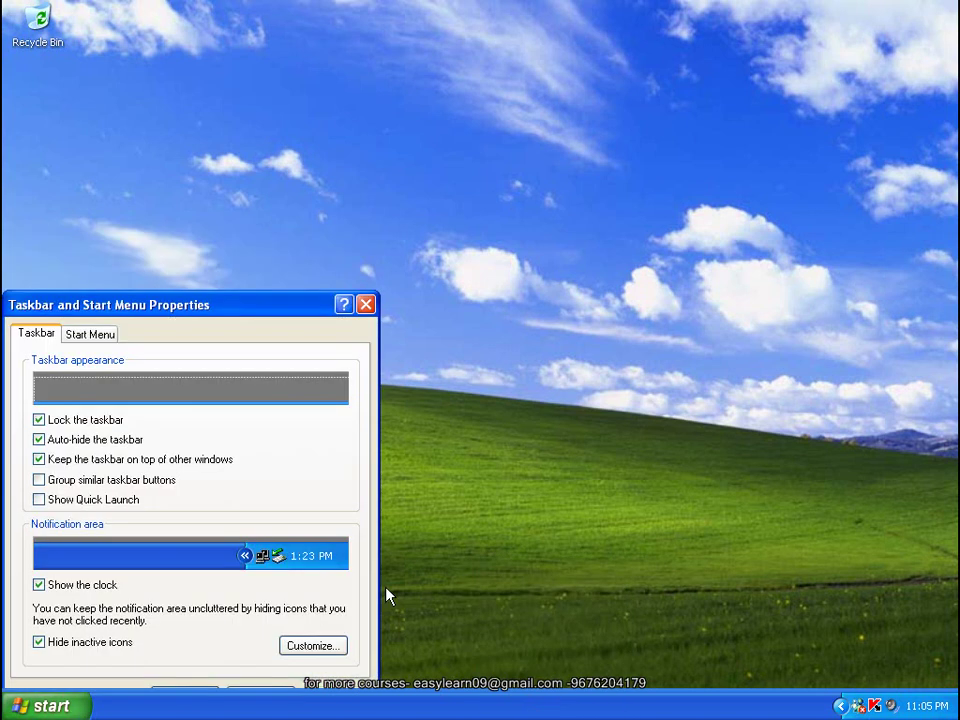
{"action": "left_click", "coordinate": [92, 334]}
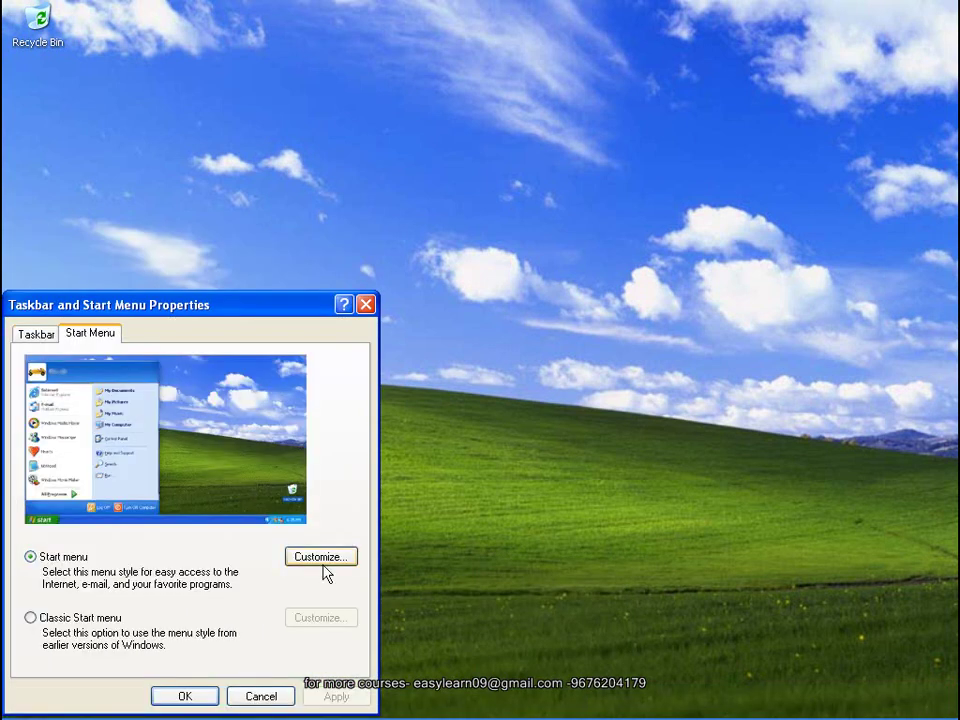
{"action": "left_click", "coordinate": [321, 558]}
{"action": "left_click_drag", "start_coordinate": [172, 345], "coordinate": [244, 268]}
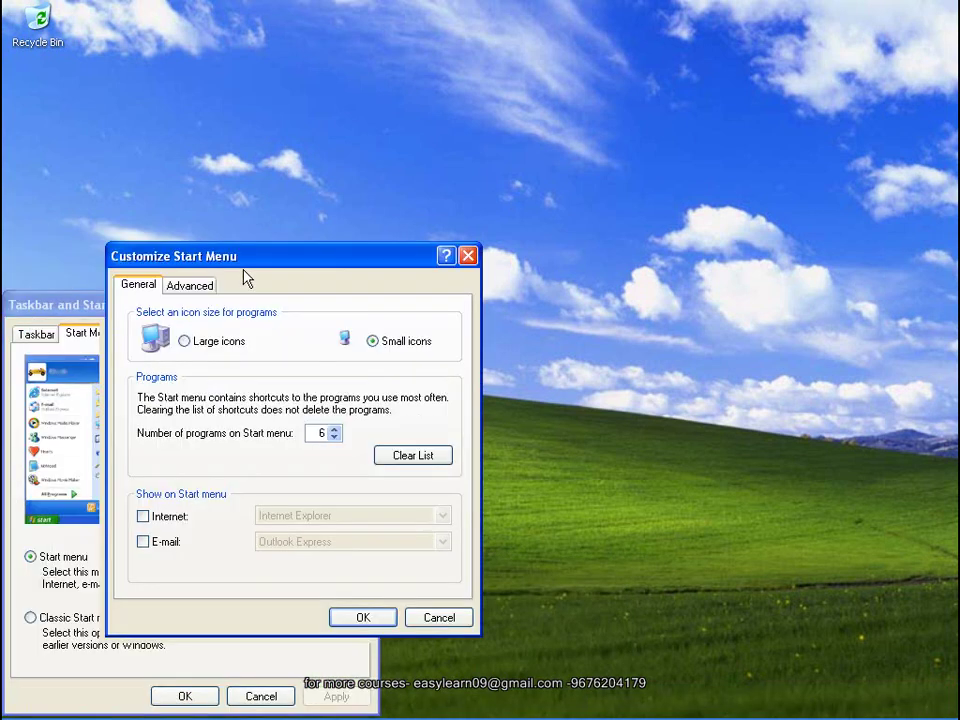
{"action": "left_click", "coordinate": [167, 482]}
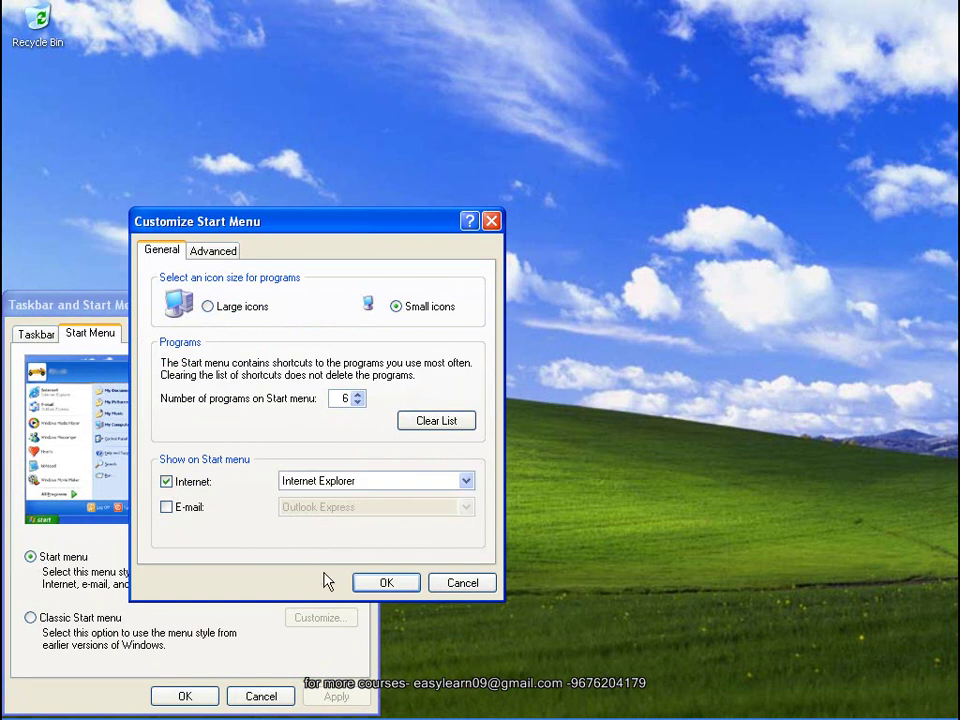
{"action": "left_click", "coordinate": [386, 583]}
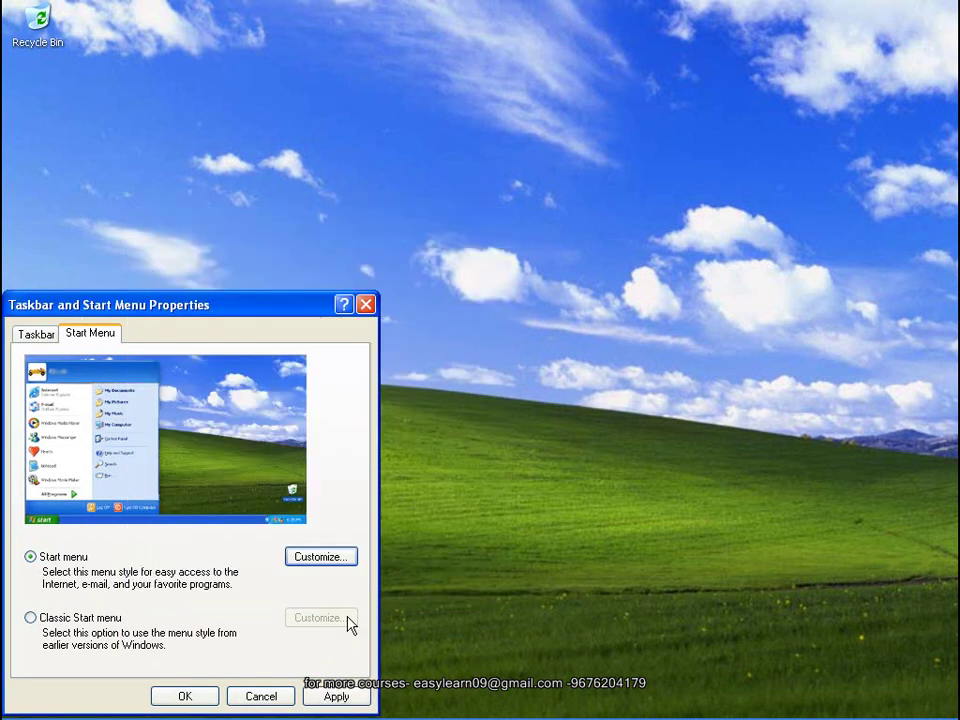
- Open the advanced Start menu customization settings
{"action": "left_click", "coordinate": [336, 562]}
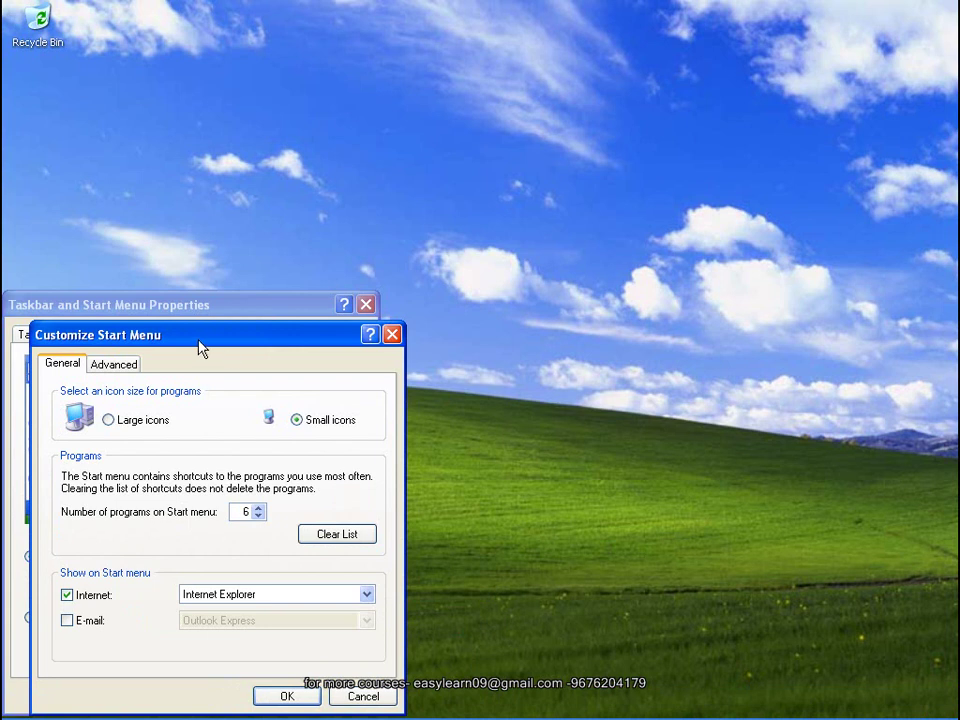
{"action": "left_click_drag", "start_coordinate": [199, 347], "coordinate": [272, 257]}
{"action": "left_click", "coordinate": [192, 274]}
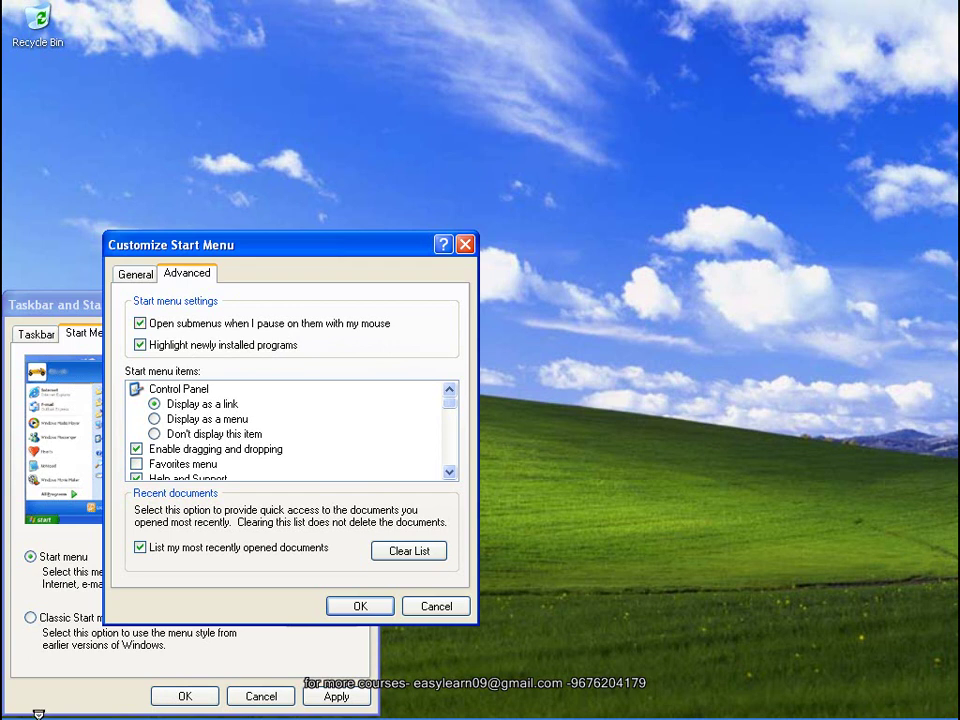
- Examine how the All Programs submenus open when paused on, including Mytool, Macromedia and Games
{"action": "left_click", "coordinate": [66, 700]}
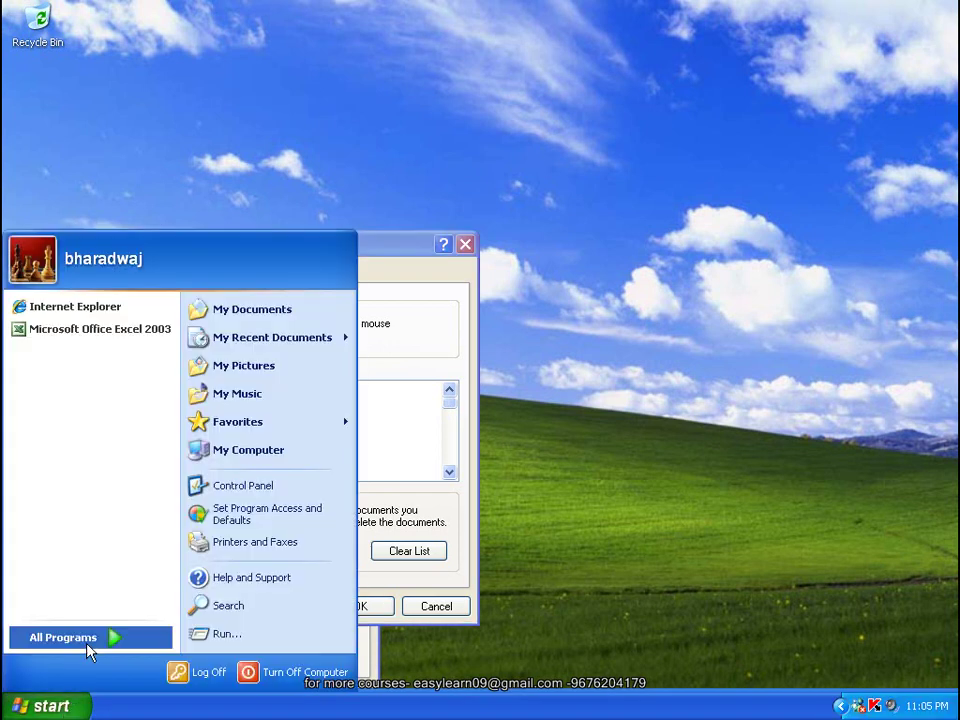
{"action": "mouse_move", "coordinate": [90, 643]}
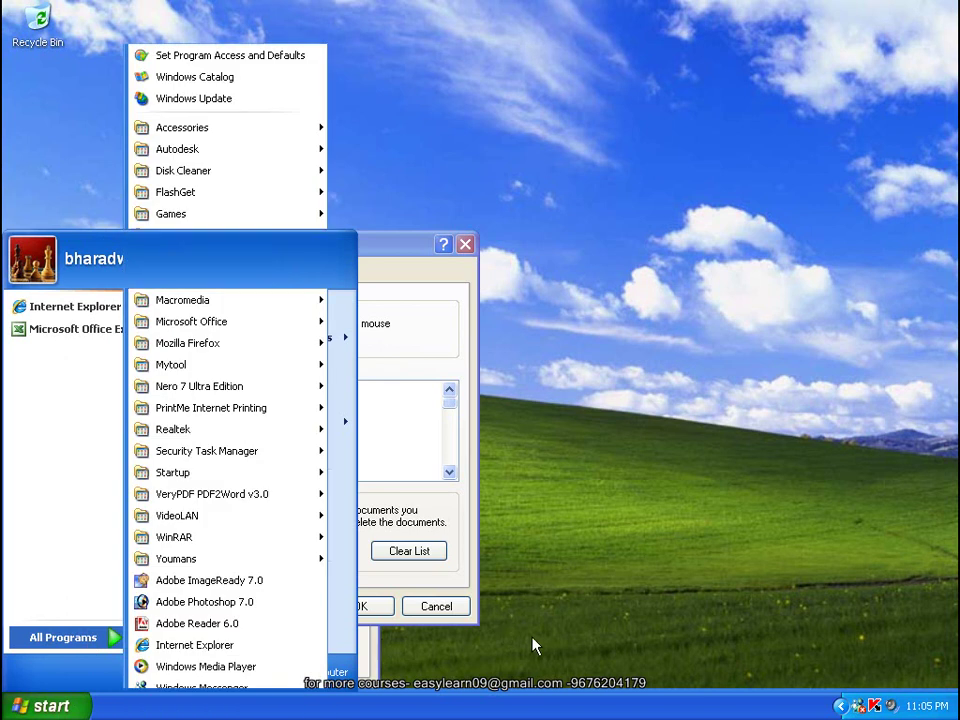
{"action": "left_click", "coordinate": [50, 706]}
{"action": "left_click", "coordinate": [55, 708]}
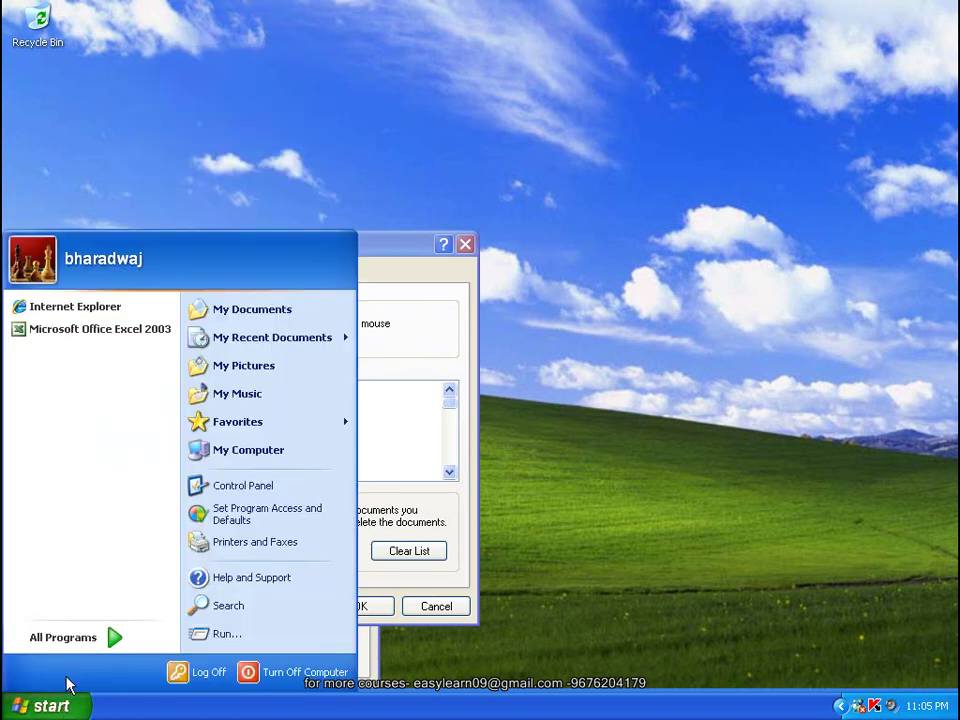
{"action": "mouse_move", "coordinate": [72, 640]}
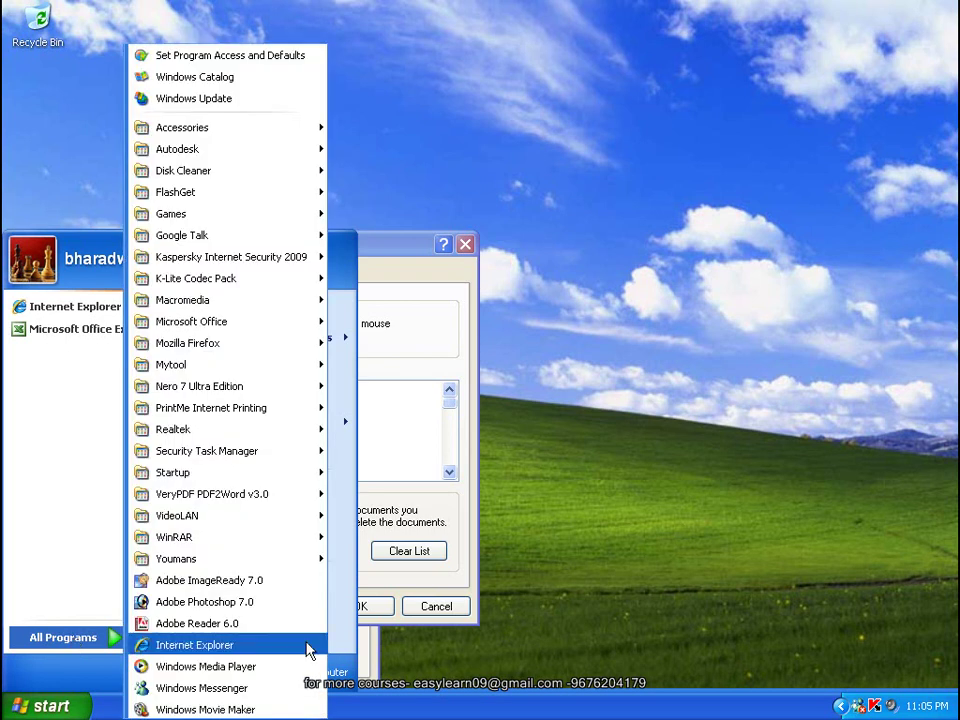
{"action": "mouse_move", "coordinate": [295, 347]}
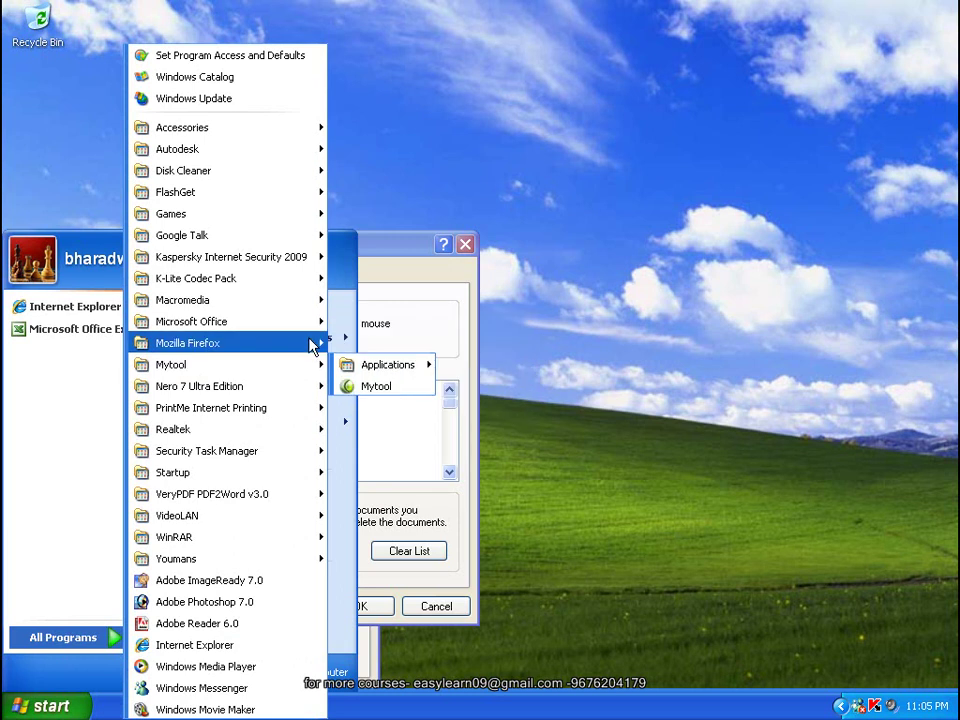
{"action": "mouse_move", "coordinate": [314, 310]}
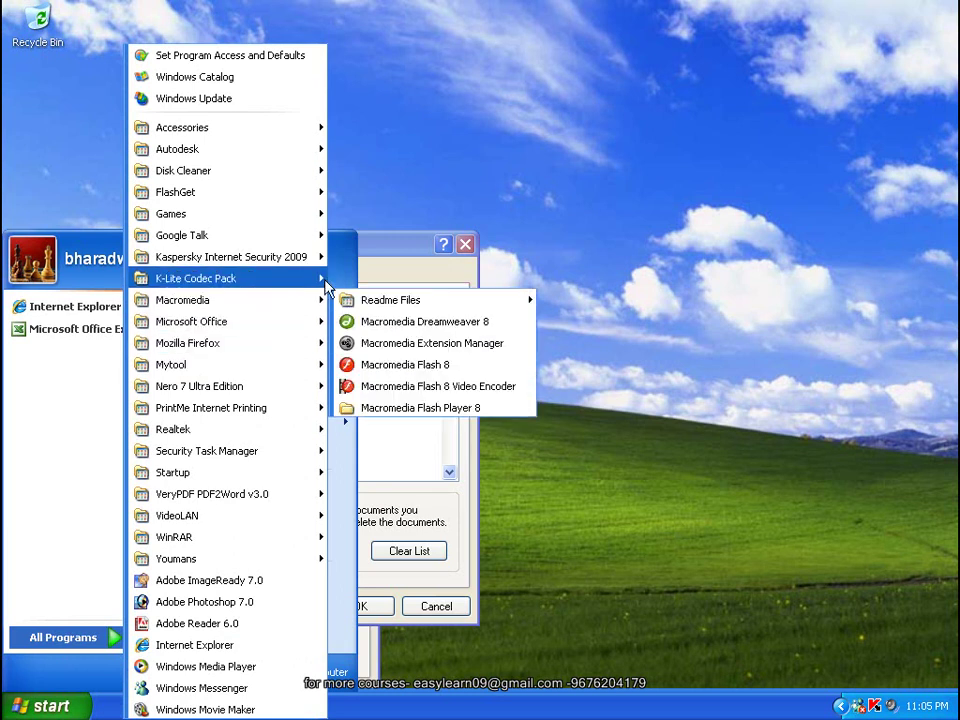
{"action": "mouse_move", "coordinate": [319, 239]}
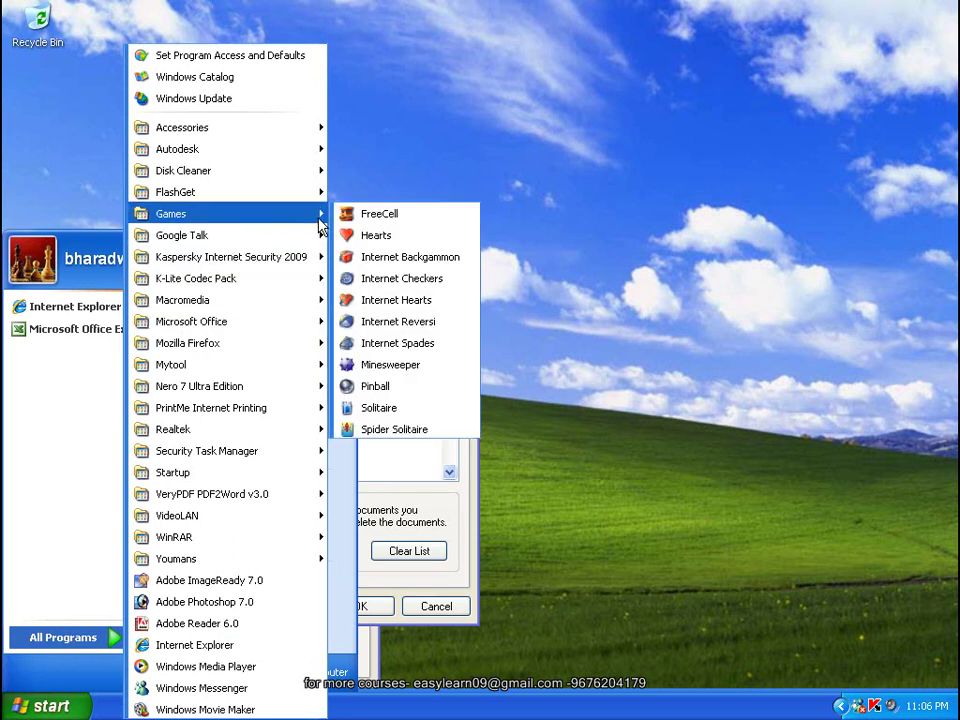
{"action": "left_click", "coordinate": [765, 377]}
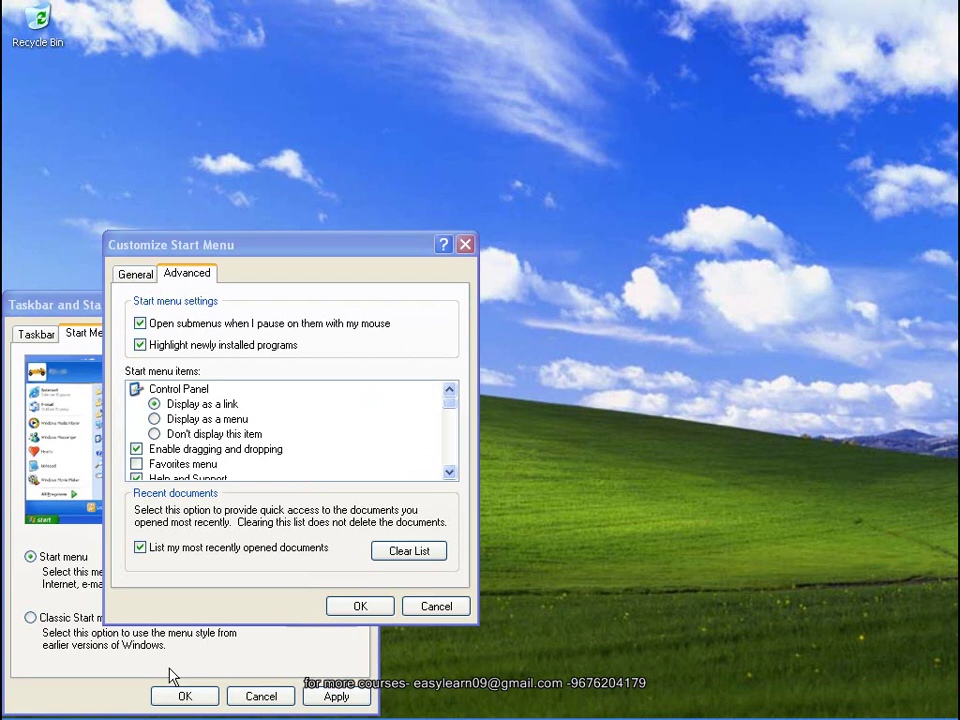
{"action": "left_click", "coordinate": [50, 706]}
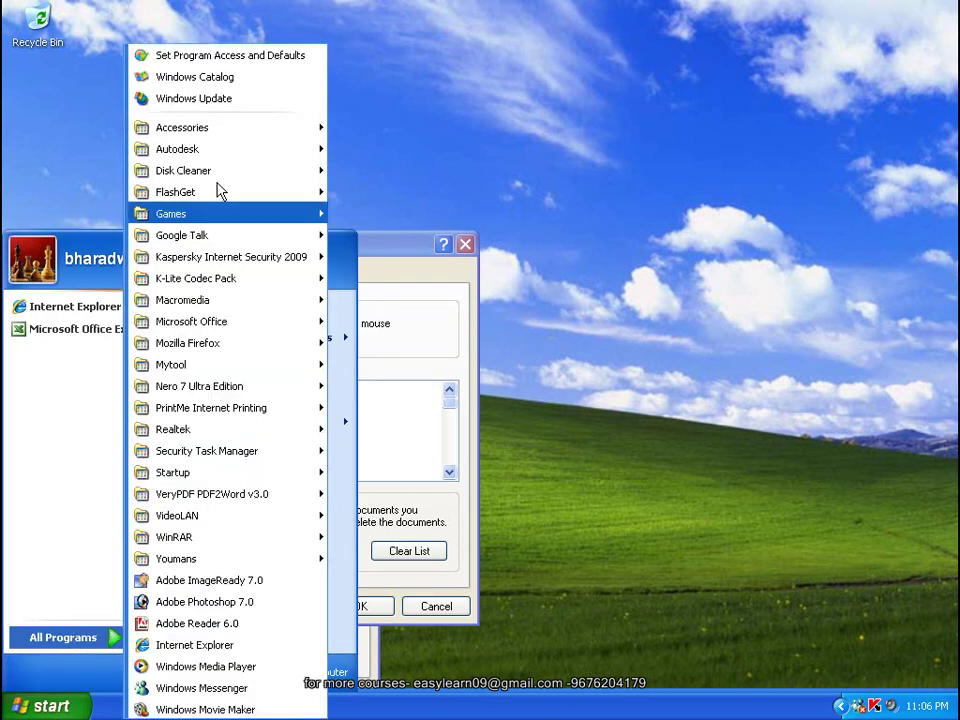
{"action": "left_click", "coordinate": [611, 300]}
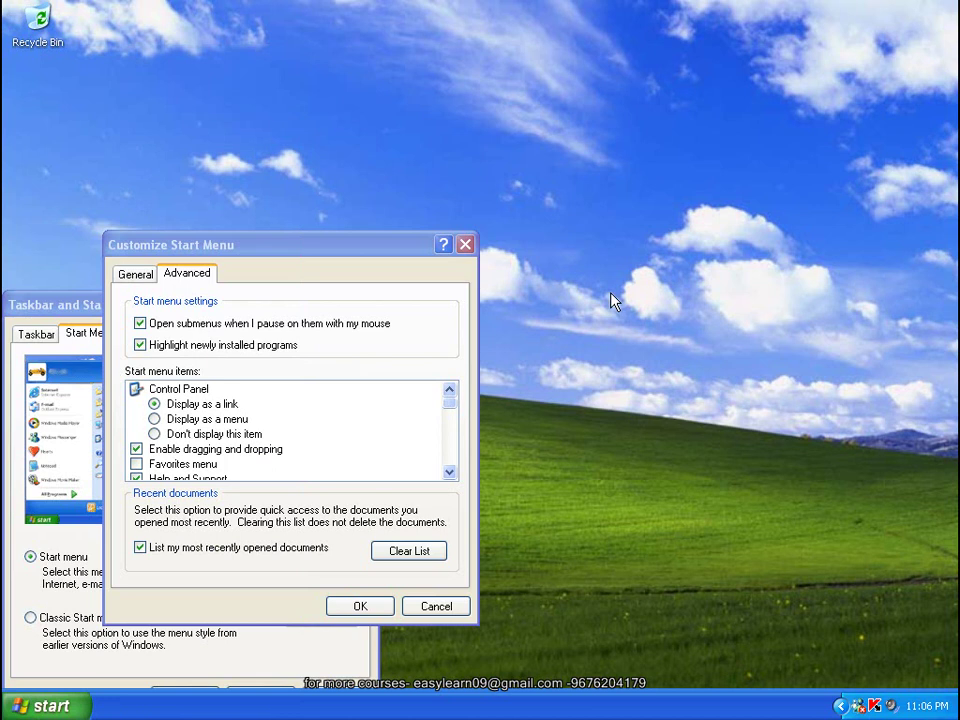
- Disable and re-enable opening submenus when pausing on them with the mouse
{"action": "left_click", "coordinate": [160, 328]}
{"action": "left_click", "coordinate": [152, 330]}
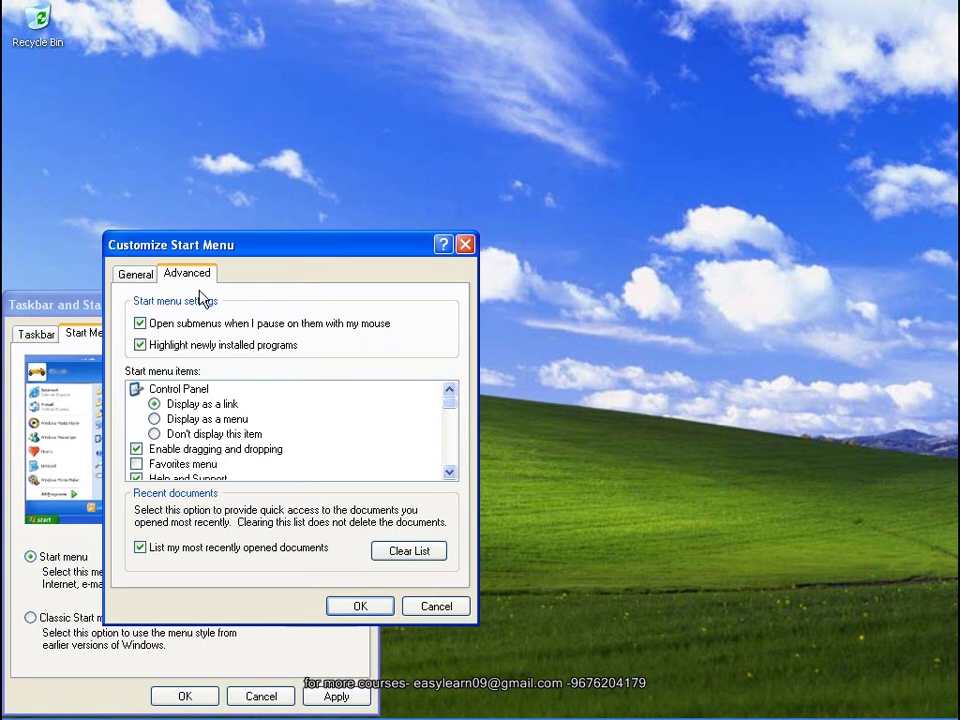
- Review the All Programs list in the Start menu with the customization dialog moved aside, and close the list
{"action": "left_click_drag", "start_coordinate": [249, 251], "coordinate": [315, 208]}
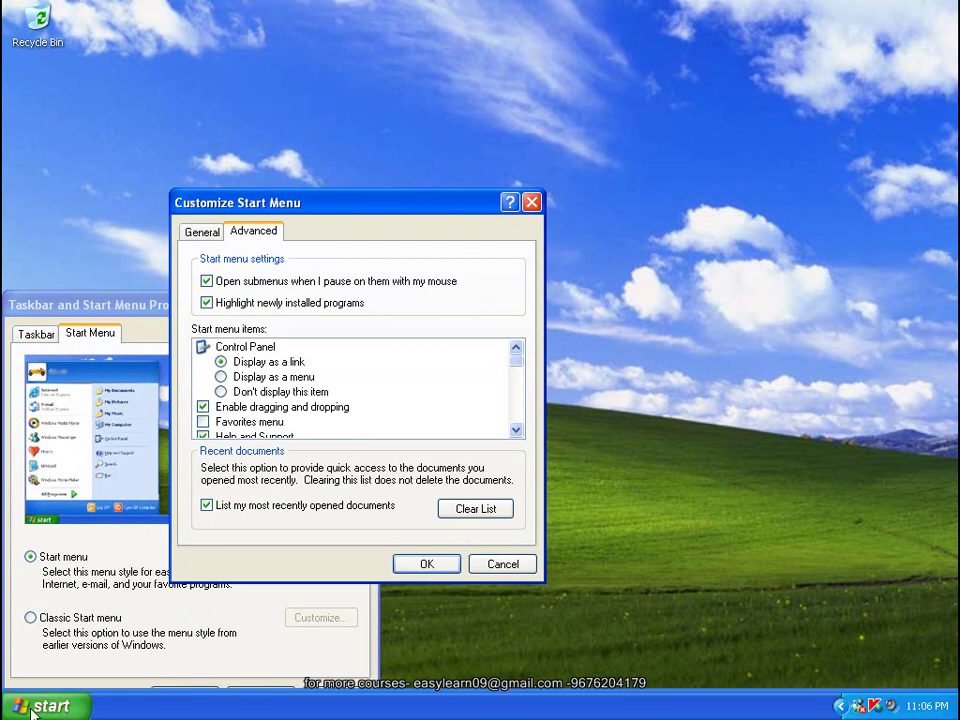
{"action": "left_click", "coordinate": [52, 706]}
{"action": "left_click", "coordinate": [140, 645]}
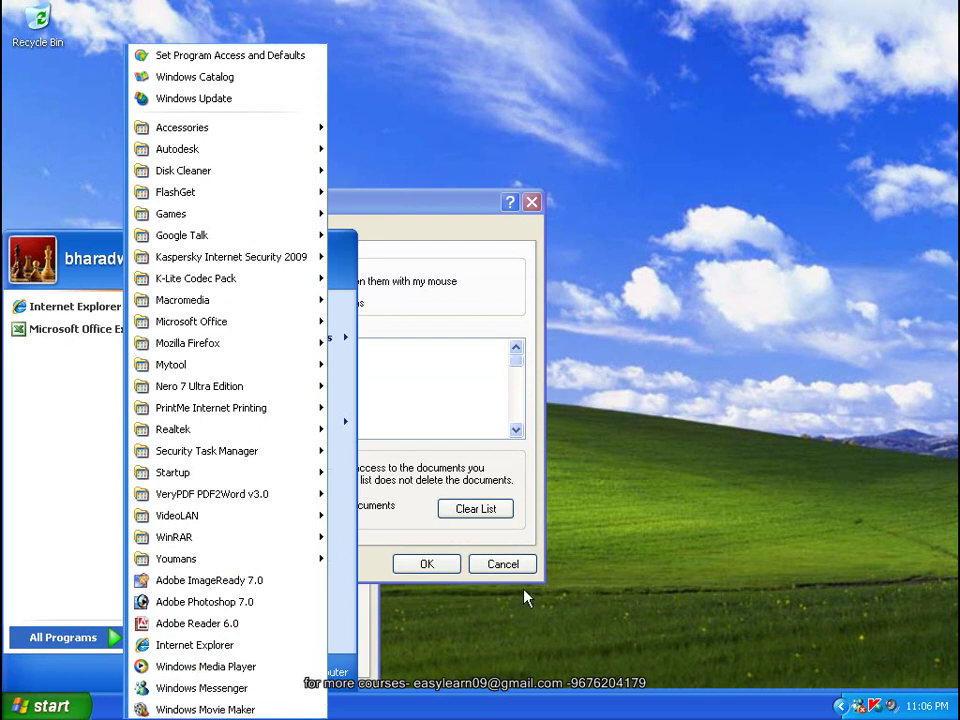
{"action": "left_click", "coordinate": [621, 428]}
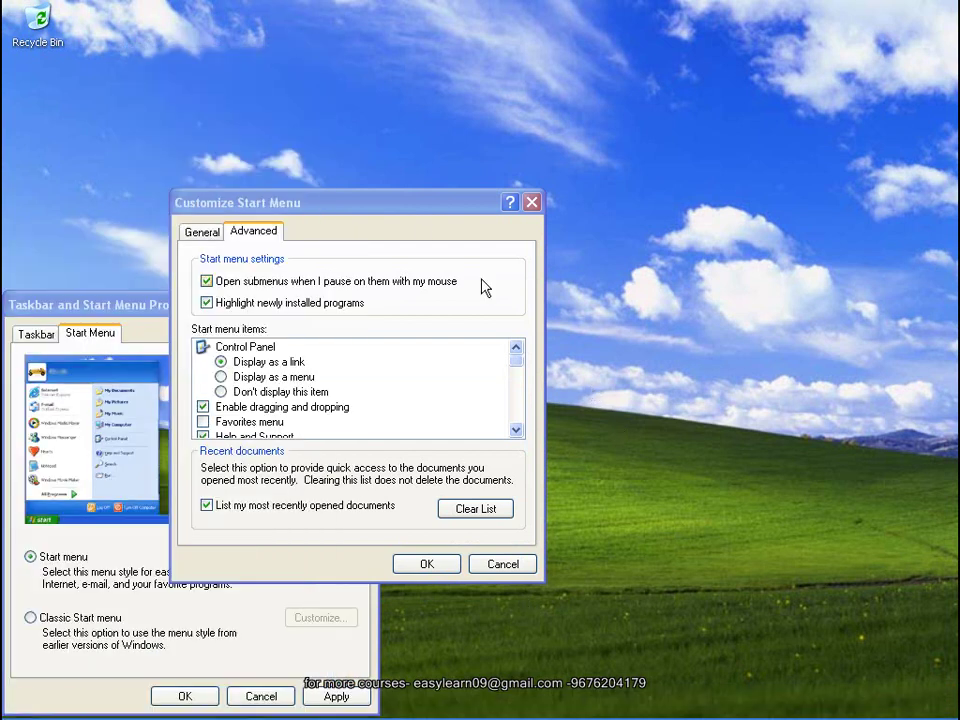
- Open Control Panel from its Start menu link to view its categories, and close the window
{"action": "left_click_drag", "start_coordinate": [411, 210], "coordinate": [452, 197]}
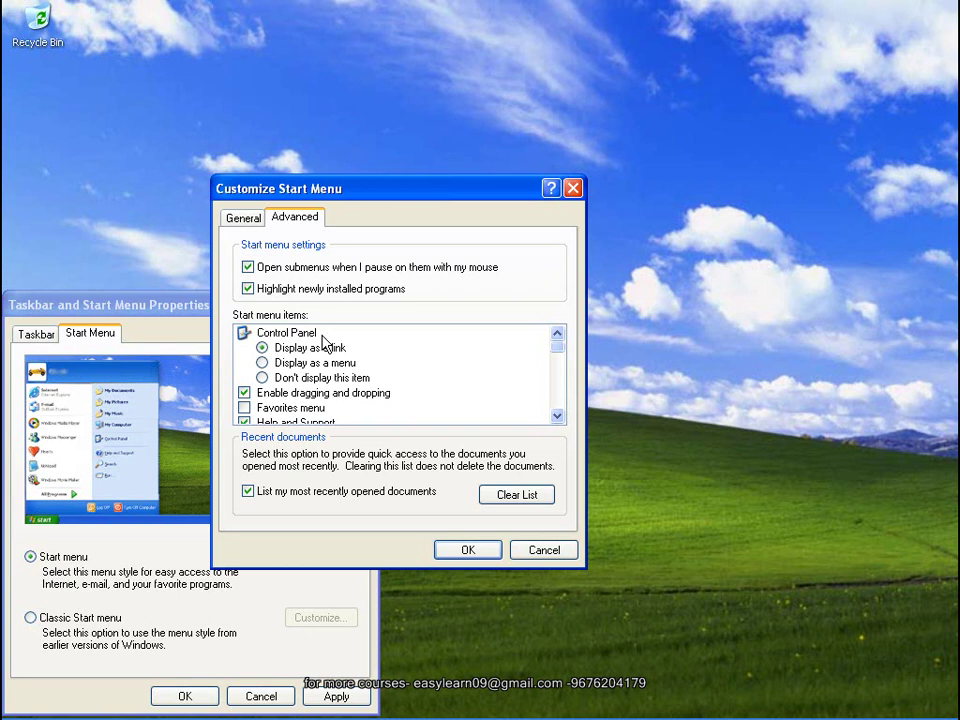
{"action": "left_click", "coordinate": [45, 706]}
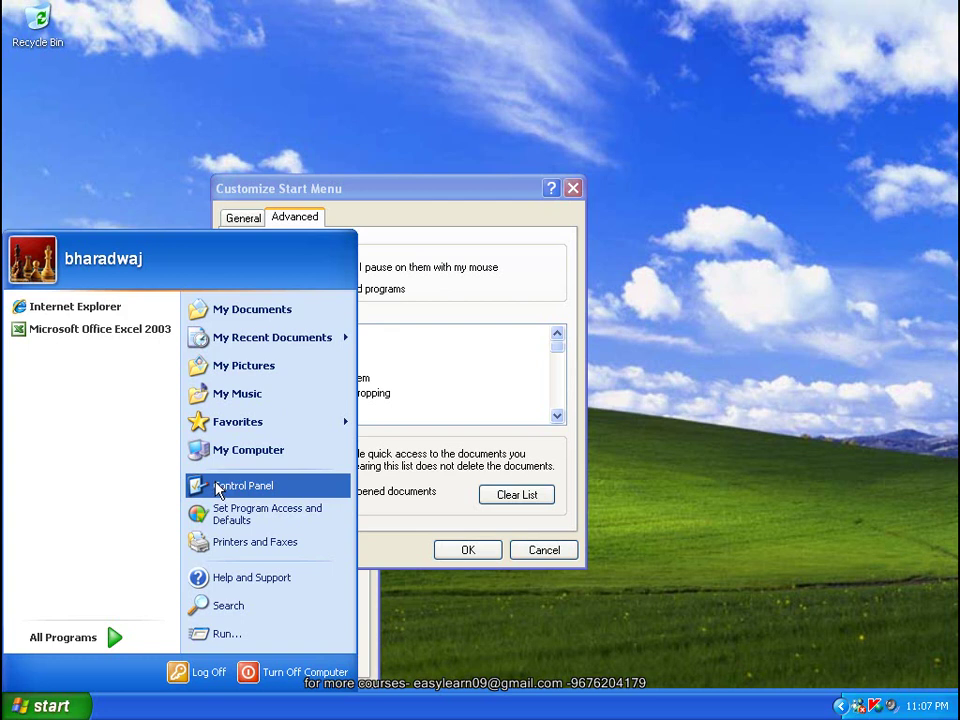
{"action": "left_click", "coordinate": [240, 486]}
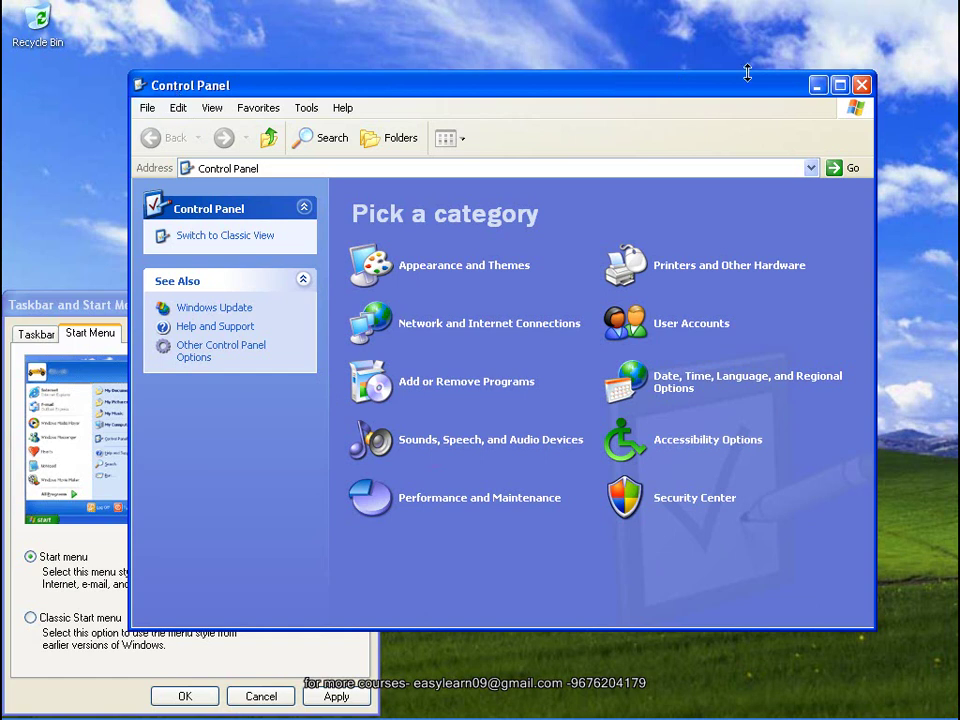
{"action": "left_click", "coordinate": [860, 85]}
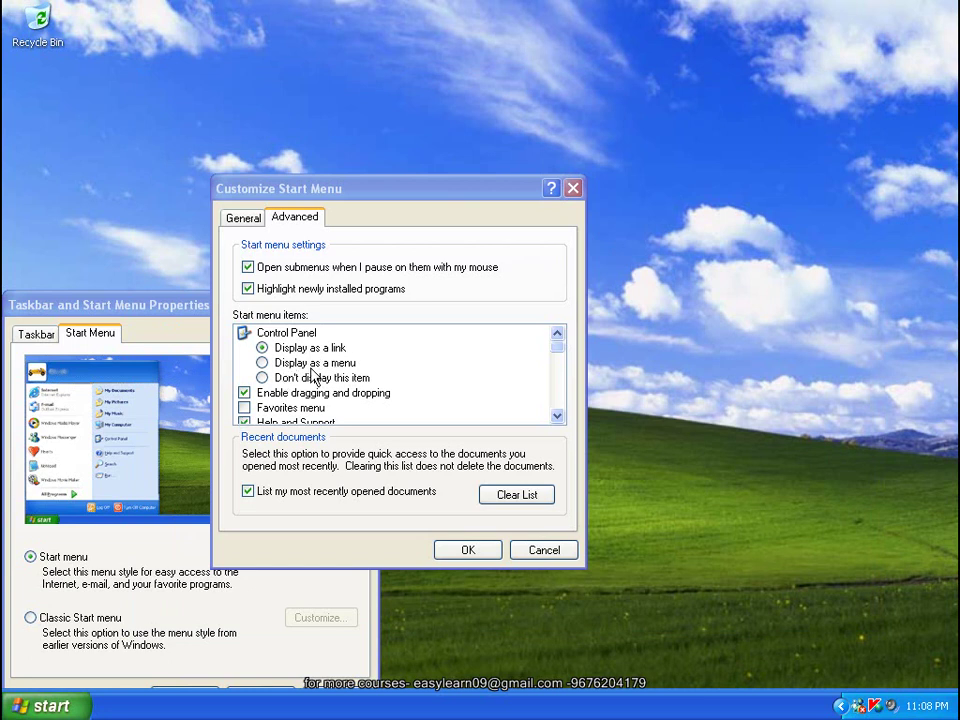
- Check the Control Panel entry in the Start menu, set it to display as a menu, and confirm the customization
{"action": "left_click", "coordinate": [52, 706]}
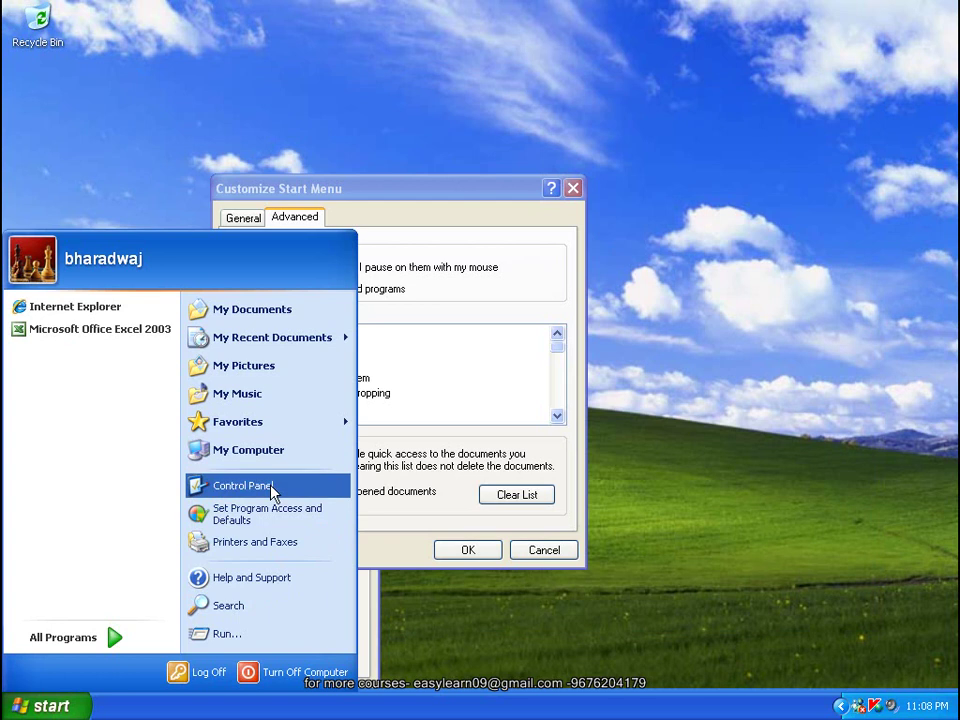
{"action": "left_click", "coordinate": [429, 424]}
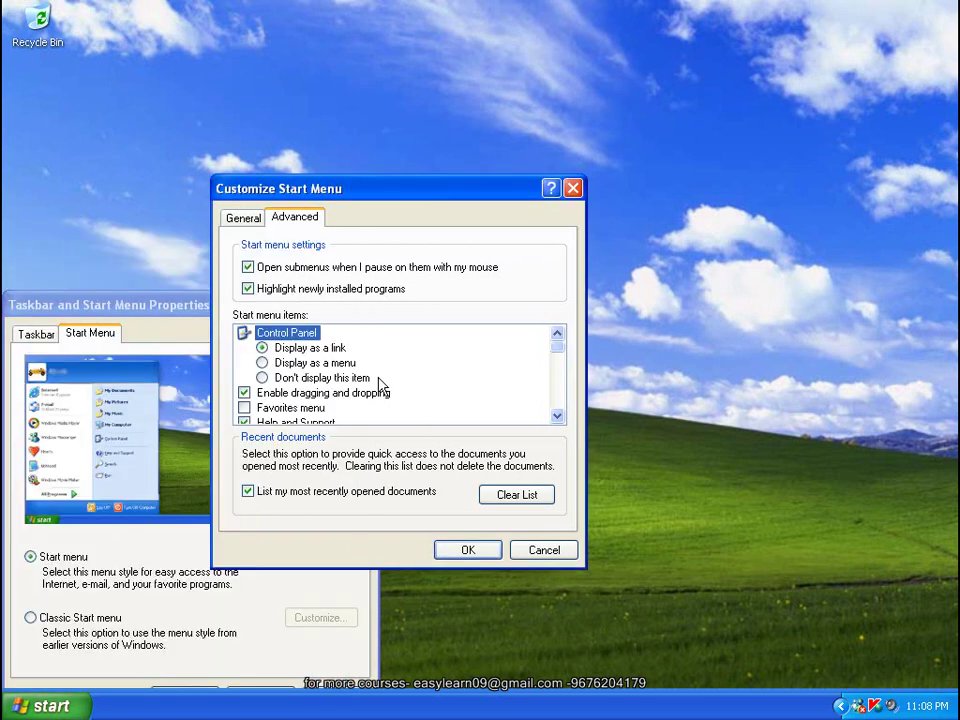
{"action": "left_click", "coordinate": [263, 363]}
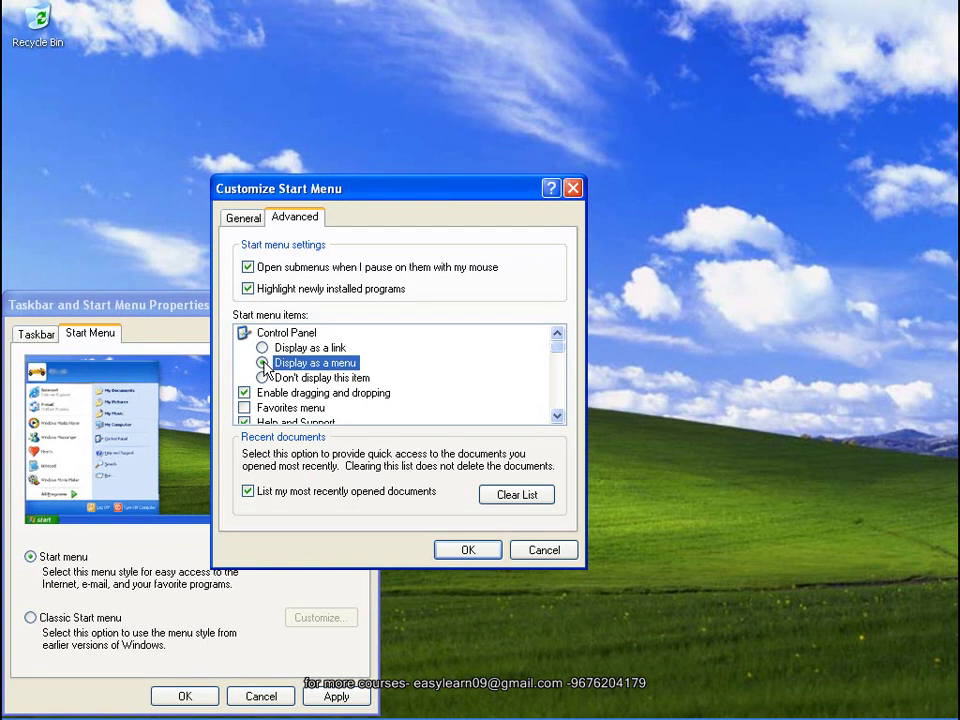
{"action": "left_click", "coordinate": [478, 556]}
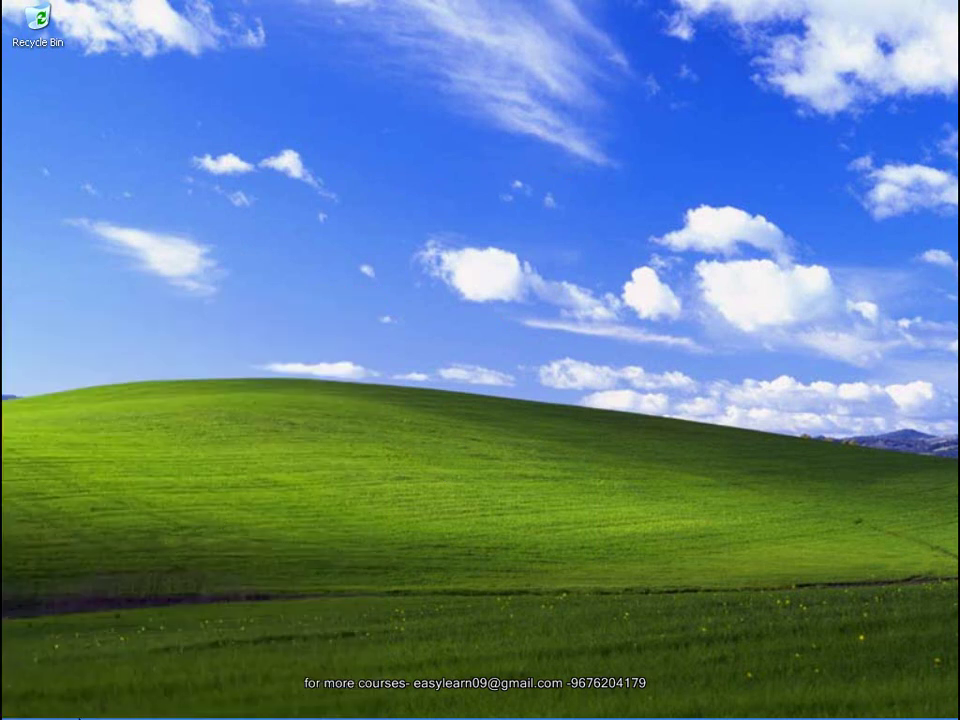
- Examine the items in the Control Panel submenu of the Start menu
{"action": "left_click", "coordinate": [45, 706]}
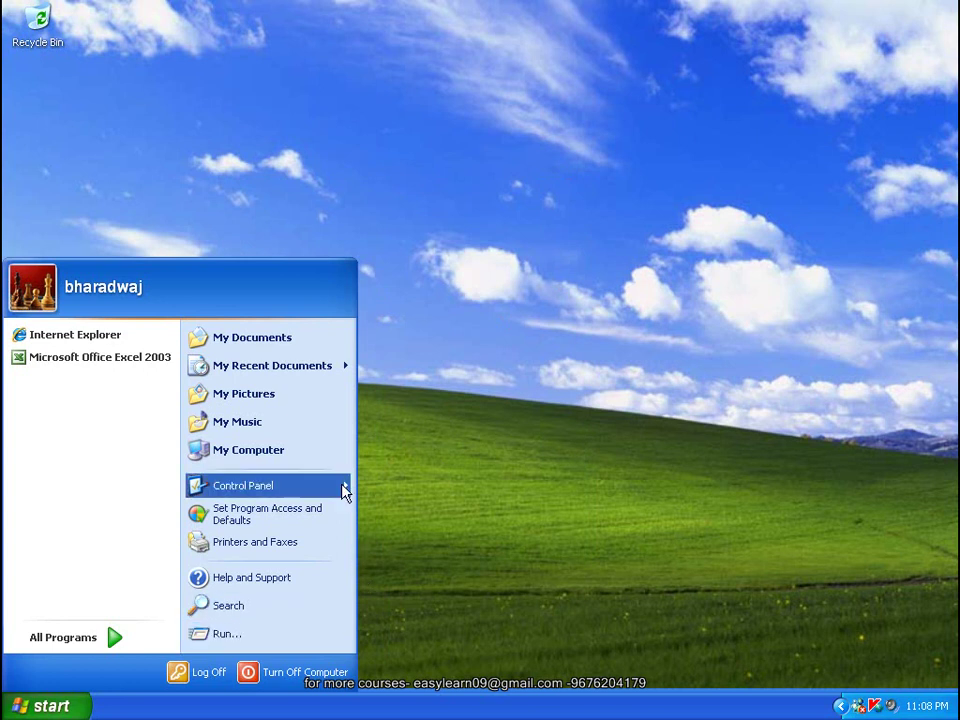
{"action": "mouse_move", "coordinate": [342, 486]}
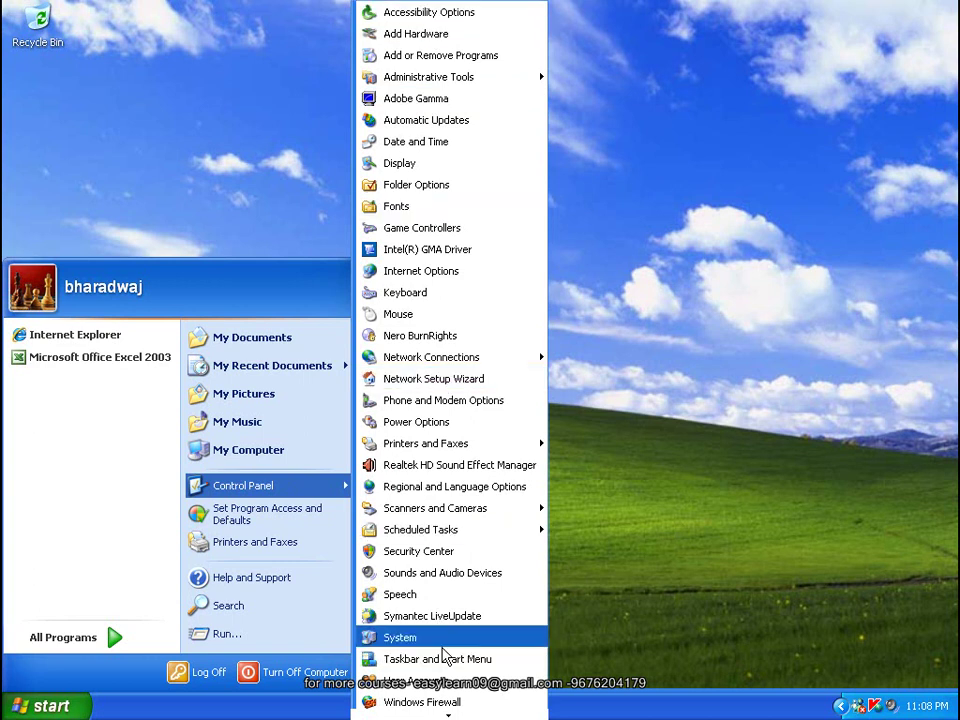
{"action": "left_click", "coordinate": [248, 487]}
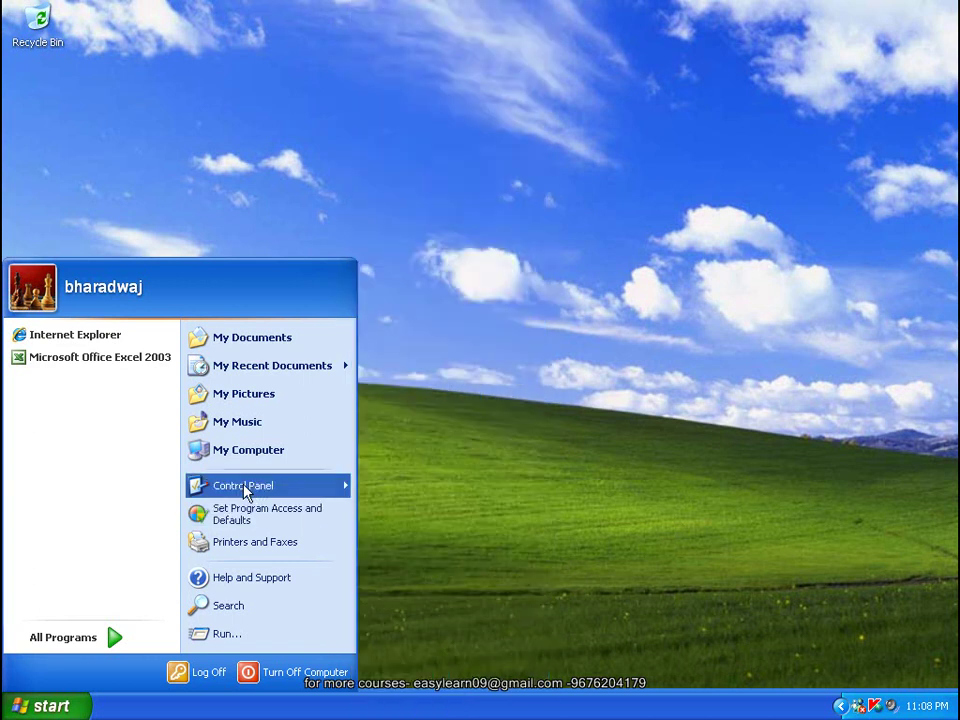
{"action": "left_click", "coordinate": [257, 492]}
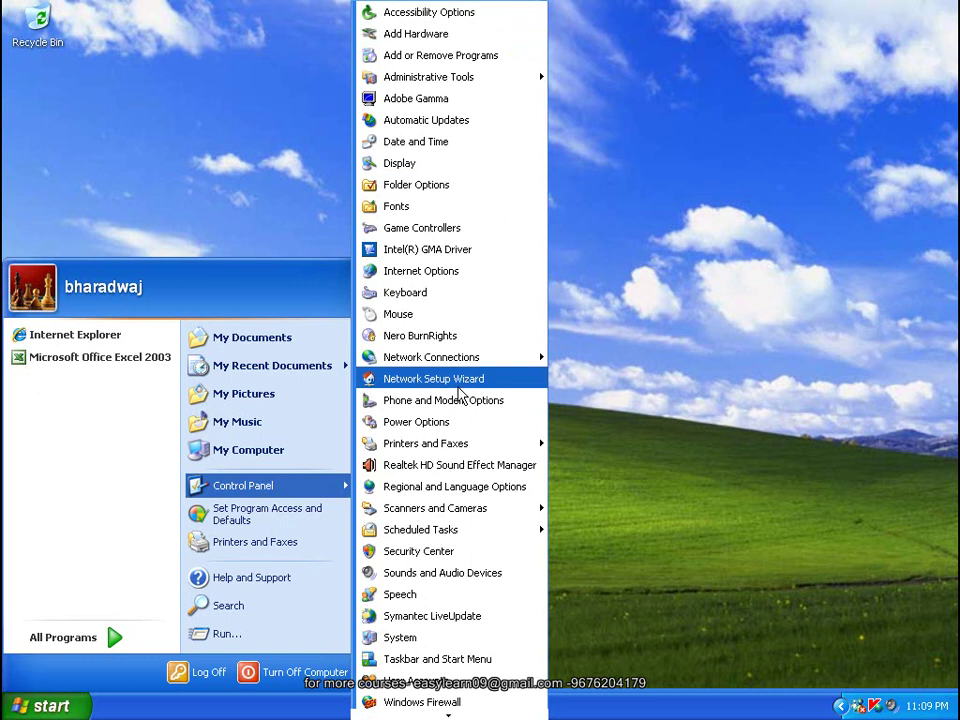
{"action": "left_click", "coordinate": [643, 317]}
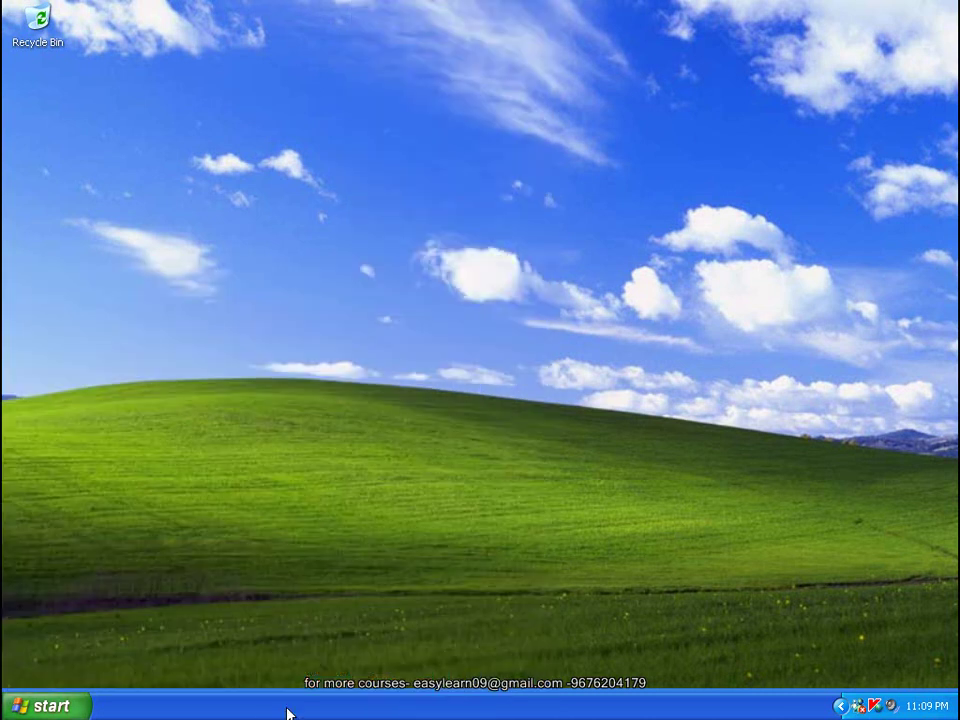
- Reopen the advanced Start menu customization settings, set Control Panel to display as a link, and confirm the change
{"action": "right_click", "coordinate": [304, 700]}
{"action": "left_click", "coordinate": [328, 690]}
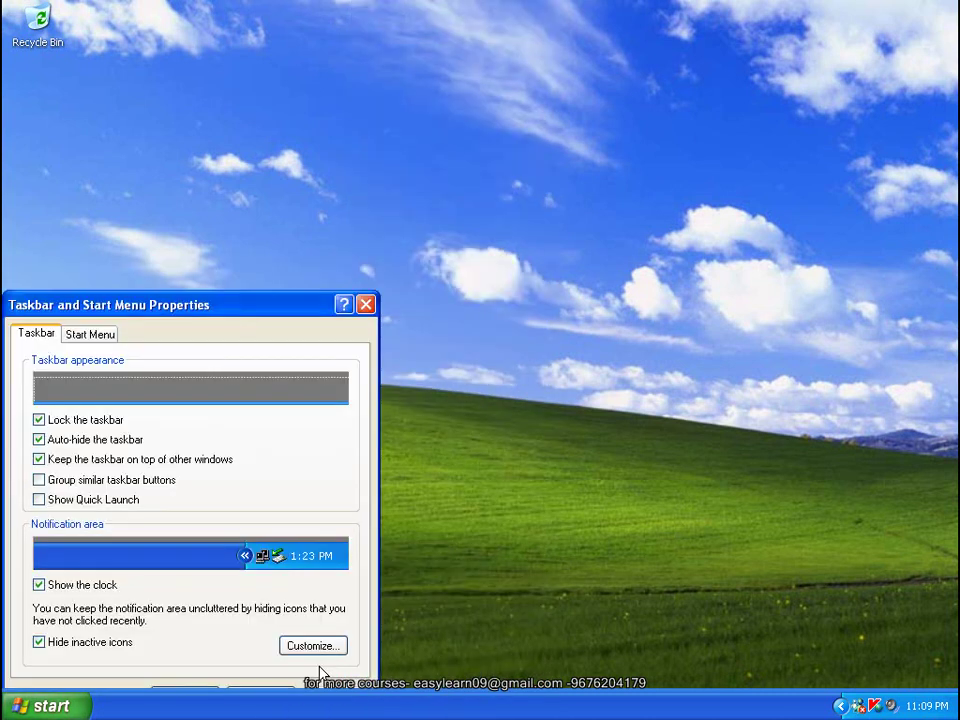
{"action": "left_click", "coordinate": [82, 336]}
{"action": "left_click", "coordinate": [321, 557]}
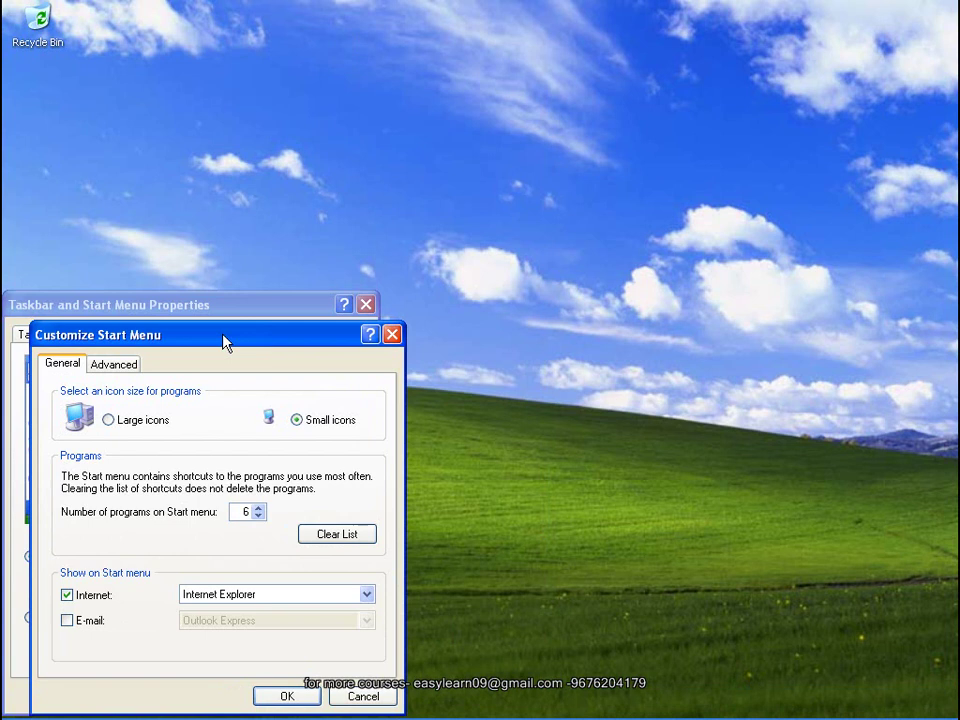
{"action": "left_click_drag", "start_coordinate": [223, 339], "coordinate": [238, 251]}
{"action": "left_click", "coordinate": [145, 280]}
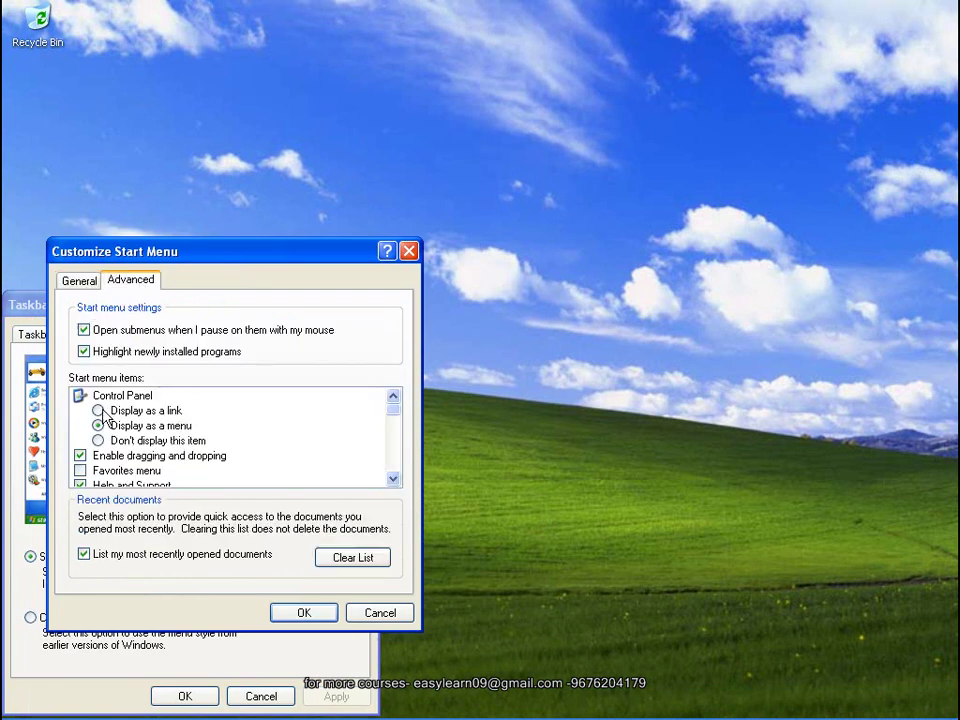
{"action": "left_click", "coordinate": [98, 411]}
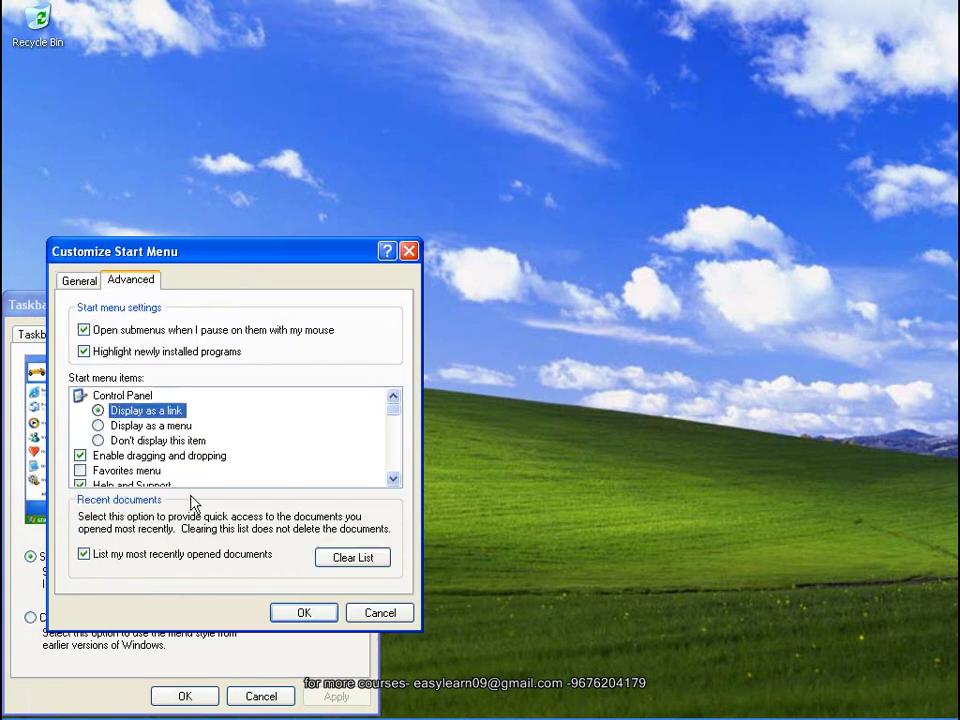
{"action": "left_click", "coordinate": [302, 613]}
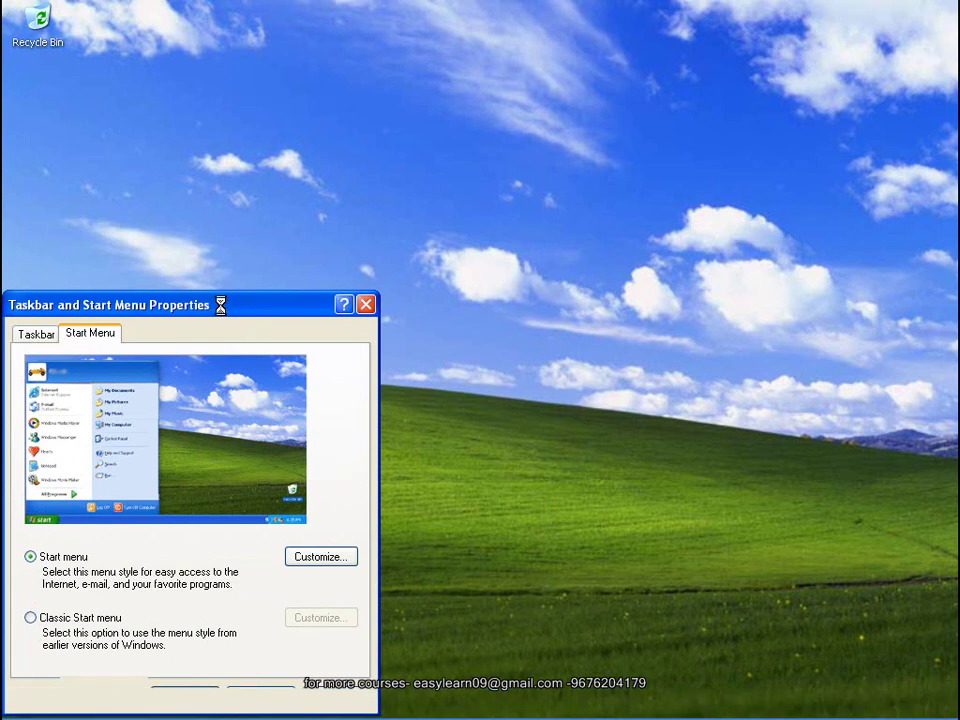
- Check that the Start menu's Control Panel link opens the full window, close it, and view the Start menu again
{"action": "left_click", "coordinate": [75, 704]}
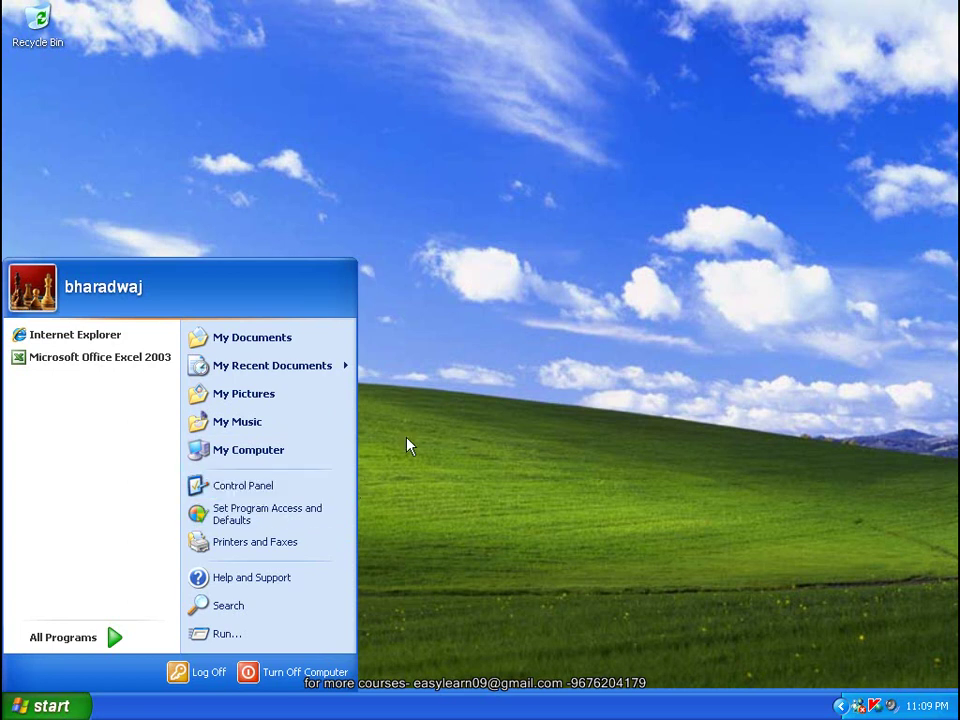
{"action": "left_click", "coordinate": [261, 488]}
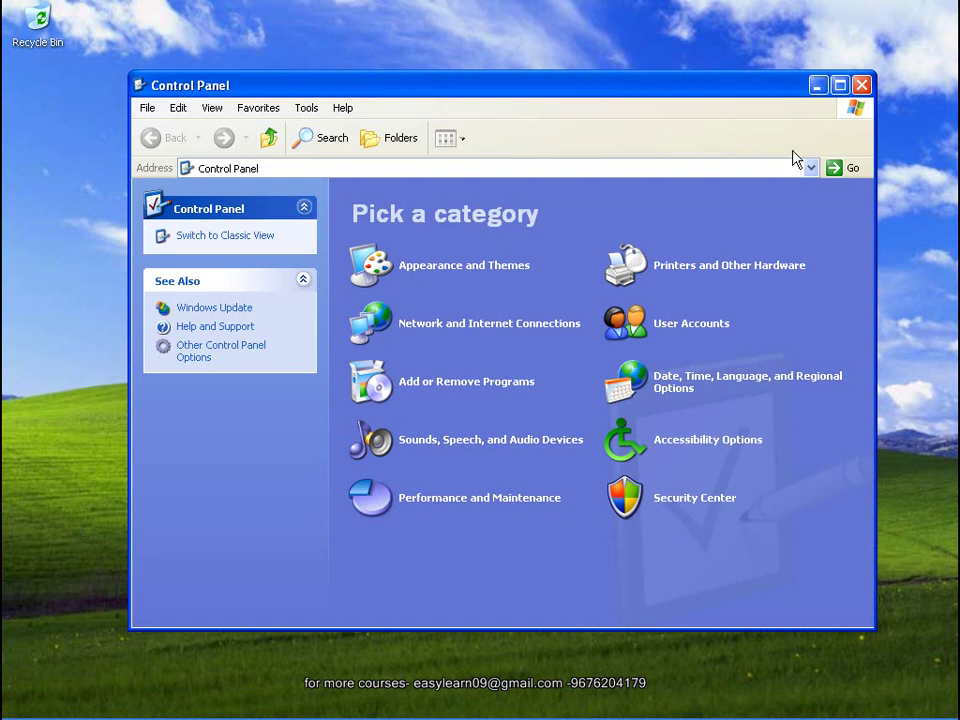
{"action": "left_click", "coordinate": [861, 85]}
{"action": "left_click", "coordinate": [73, 711]}
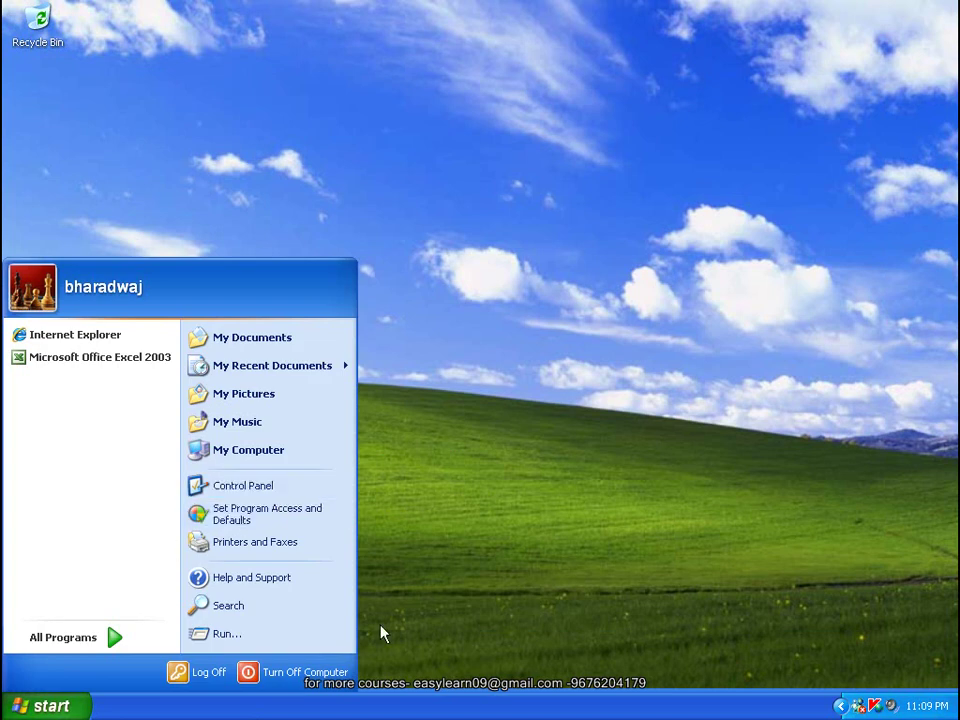
{"action": "left_click", "coordinate": [418, 711]}
- Set the Control Panel item to Don't display this item in the advanced Start menu customization, confirm, and check the Start menu
{"action": "right_click", "coordinate": [418, 711]}
{"action": "left_click", "coordinate": [437, 696]}
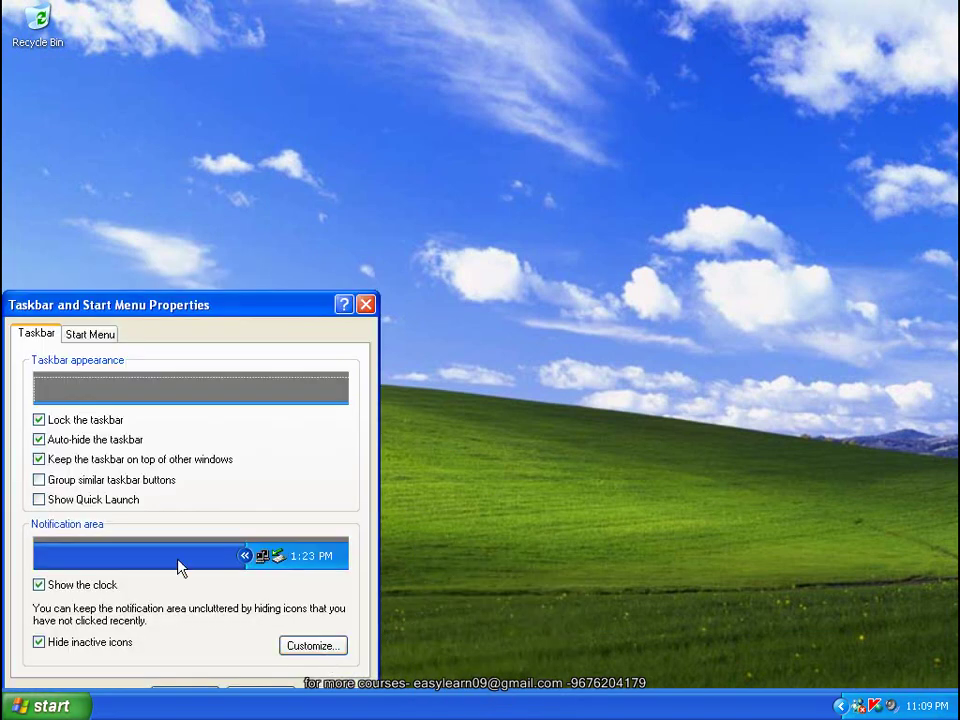
{"action": "left_click", "coordinate": [95, 335]}
{"action": "left_click", "coordinate": [319, 555]}
{"action": "left_click_drag", "start_coordinate": [196, 332], "coordinate": [231, 266]}
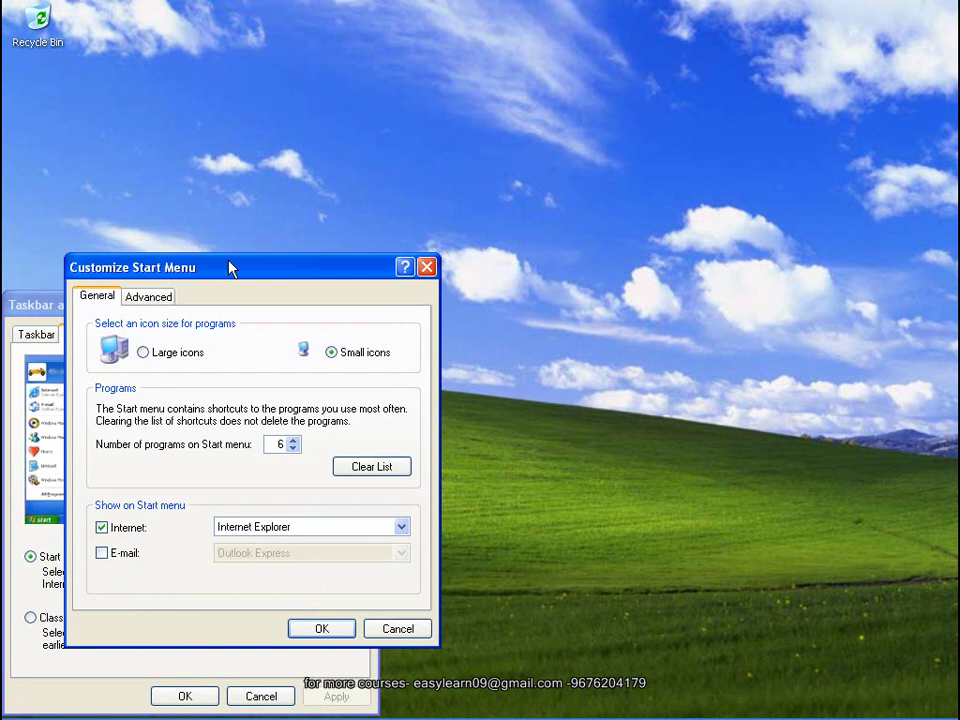
{"action": "left_click", "coordinate": [160, 298]}
{"action": "left_click", "coordinate": [144, 445]}
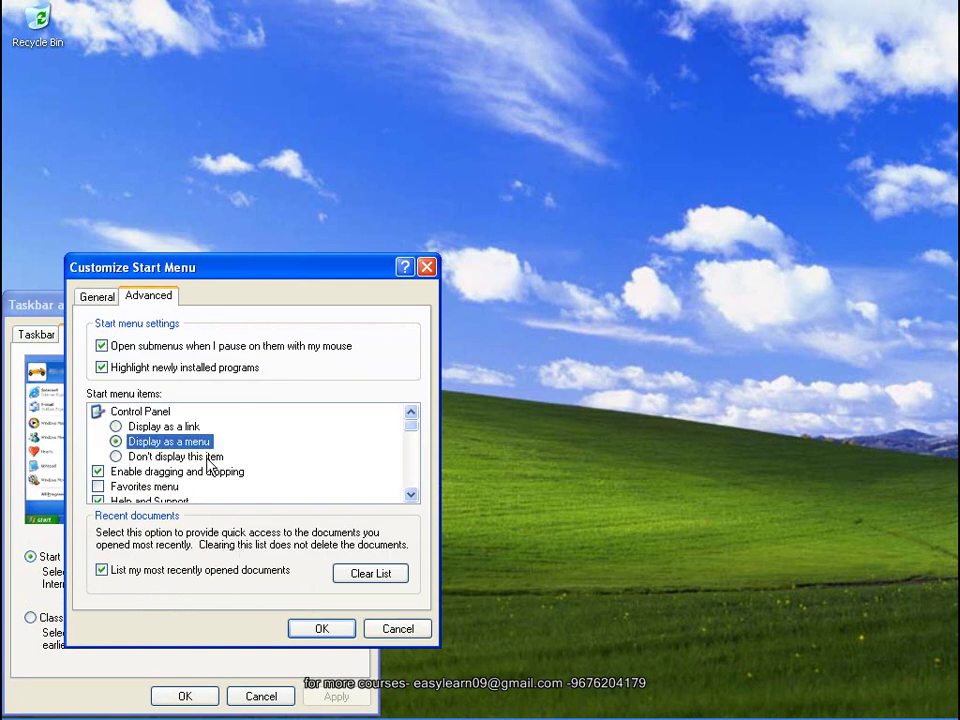
{"action": "left_click", "coordinate": [118, 457]}
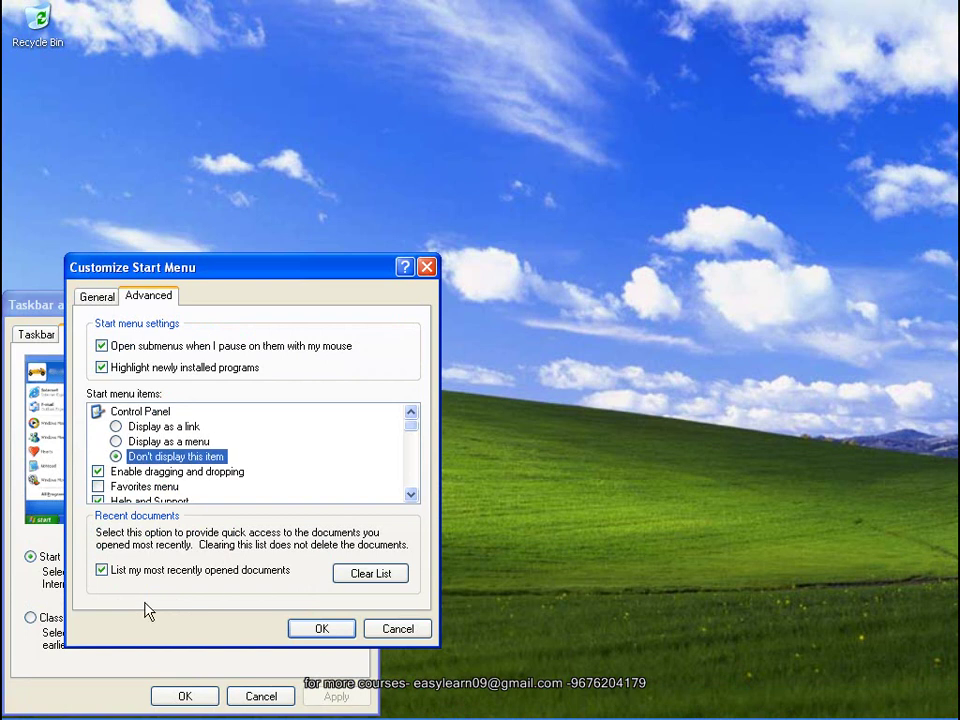
{"action": "left_click", "coordinate": [321, 628]}
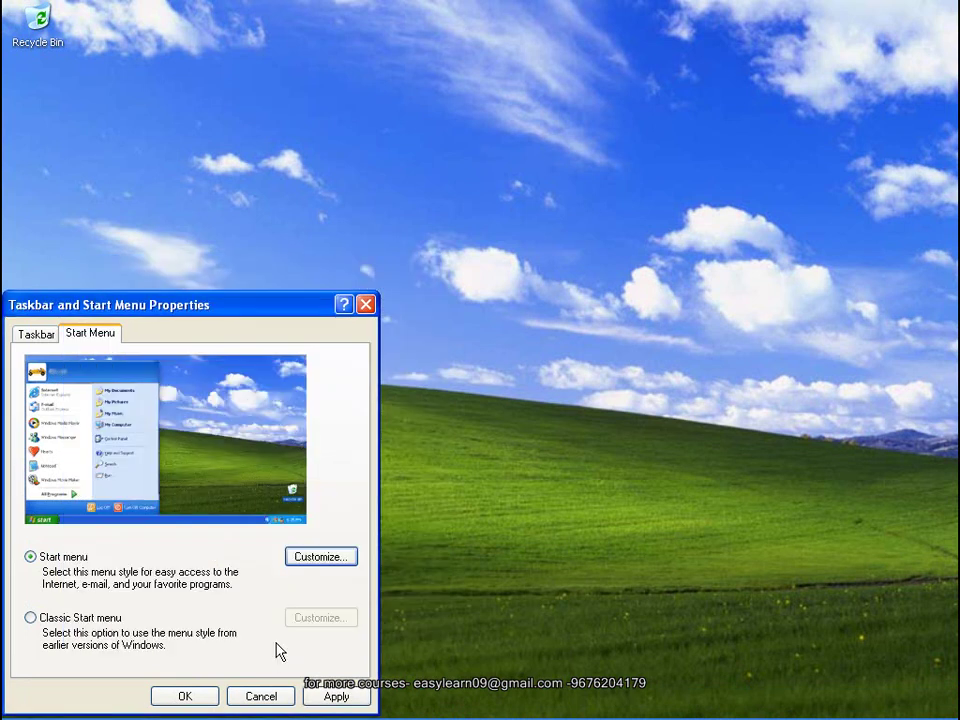
{"action": "left_click", "coordinate": [186, 696]}
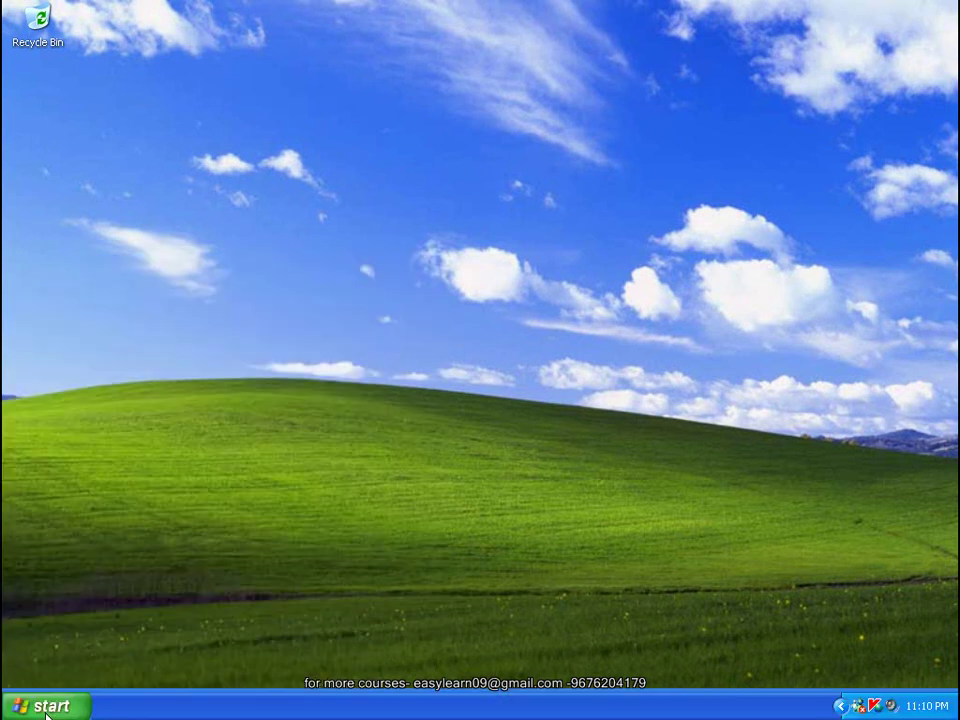
{"action": "left_click", "coordinate": [49, 708]}
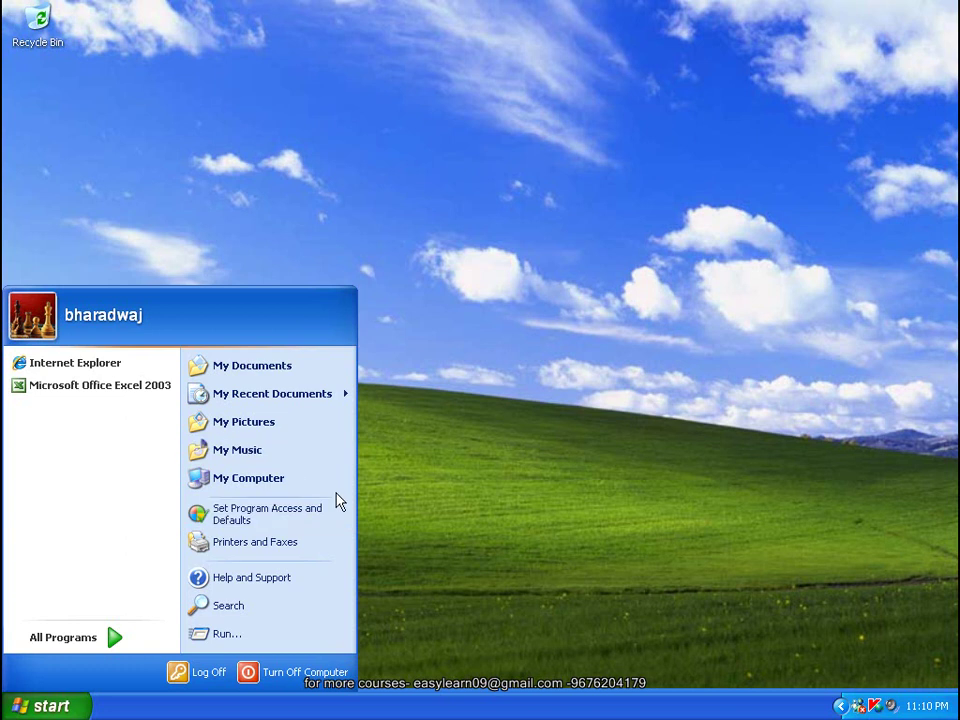
{"action": "left_click", "coordinate": [476, 459]}
- Return to the advanced Start menu customization settings and set Control Panel back to Display as a link
{"action": "right_click", "coordinate": [396, 707]}
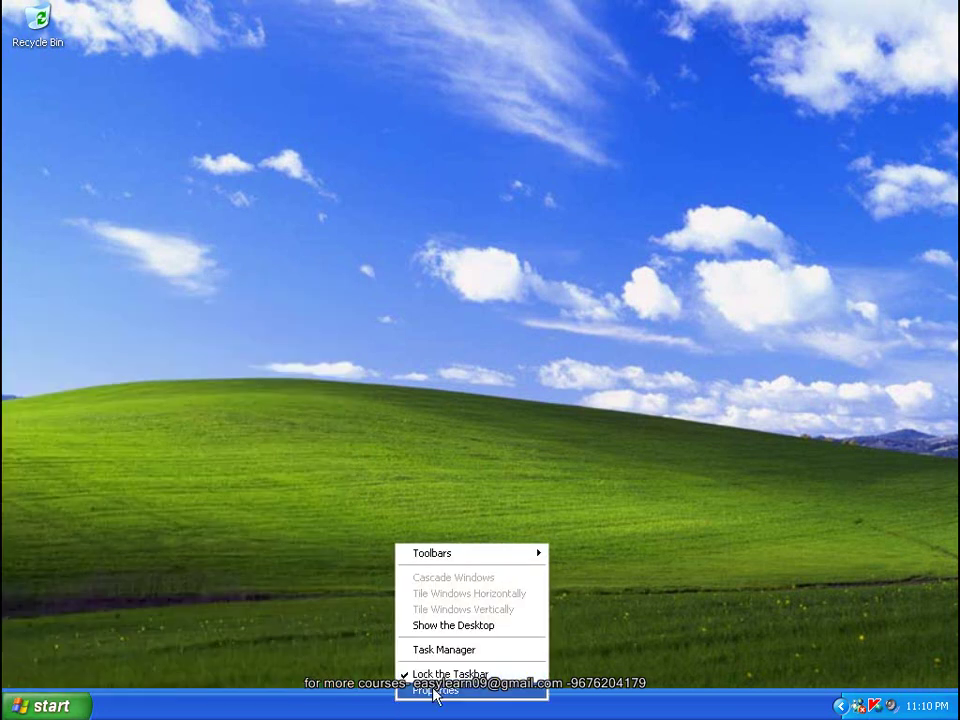
{"action": "left_click", "coordinate": [437, 690]}
{"action": "left_click", "coordinate": [90, 335]}
{"action": "left_click", "coordinate": [320, 556]}
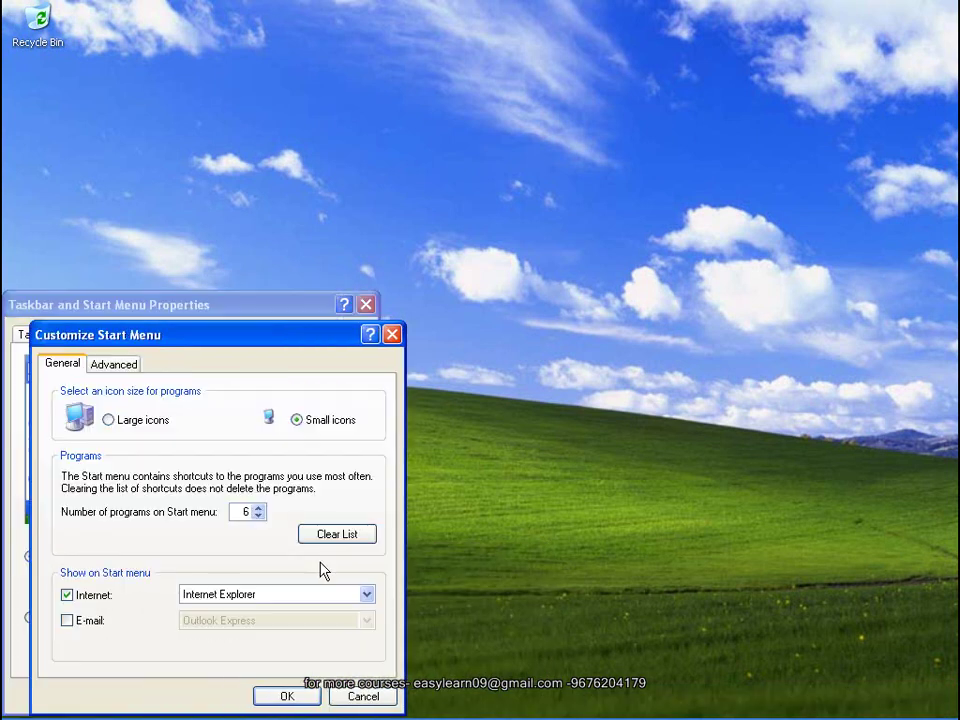
{"action": "left_click", "coordinate": [130, 365]}
{"action": "left_click_drag", "start_coordinate": [189, 356], "coordinate": [238, 293]}
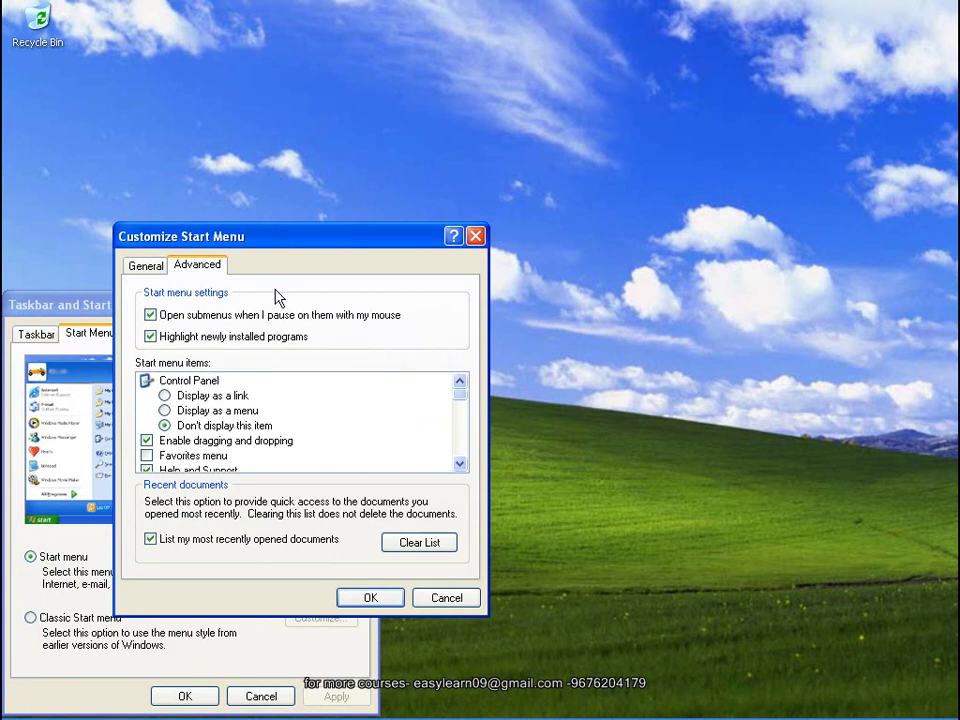
{"action": "left_click", "coordinate": [166, 396]}
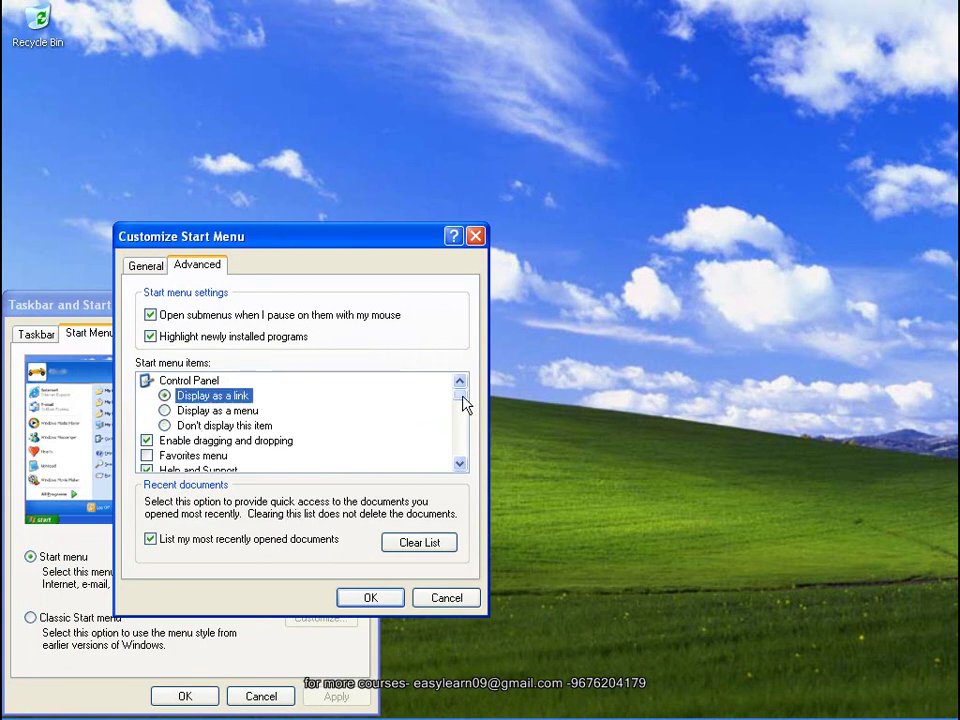
- Examine the Start menu items listed below Control Panel in the advanced customization settings, and check the Start menu itself
{"action": "left_click", "coordinate": [458, 464]}
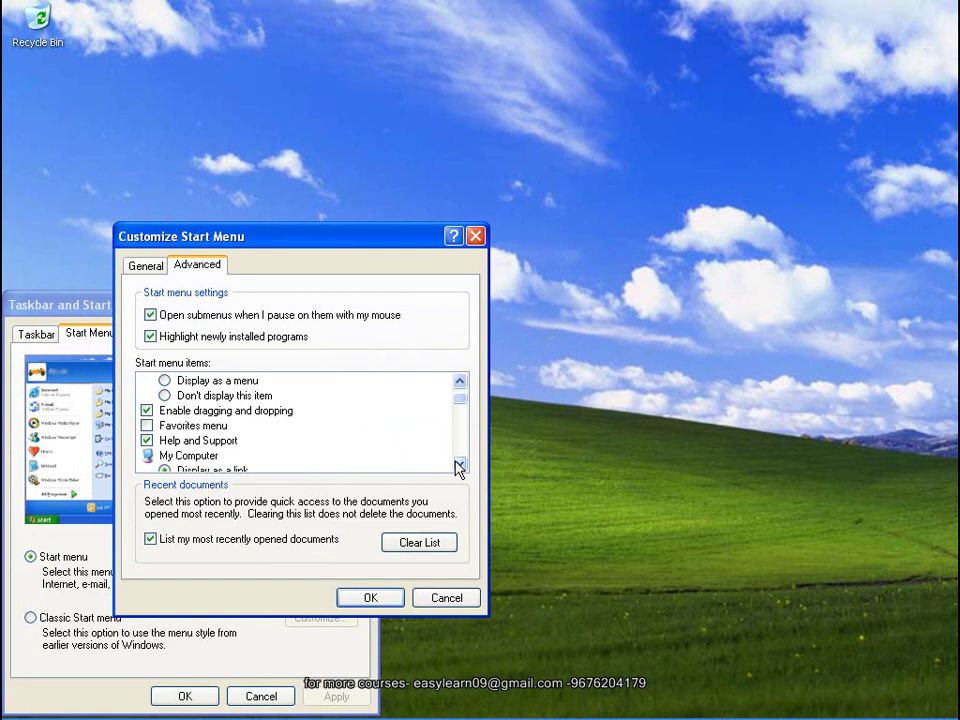
{"action": "left_click", "coordinate": [459, 464]}
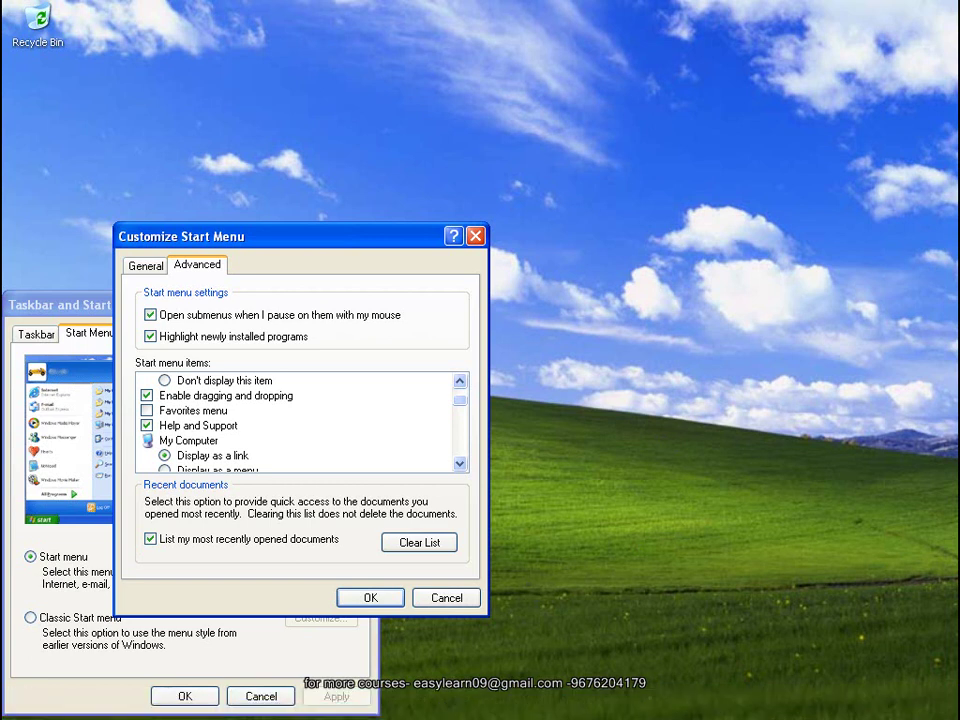
{"action": "left_click", "coordinate": [56, 707]}
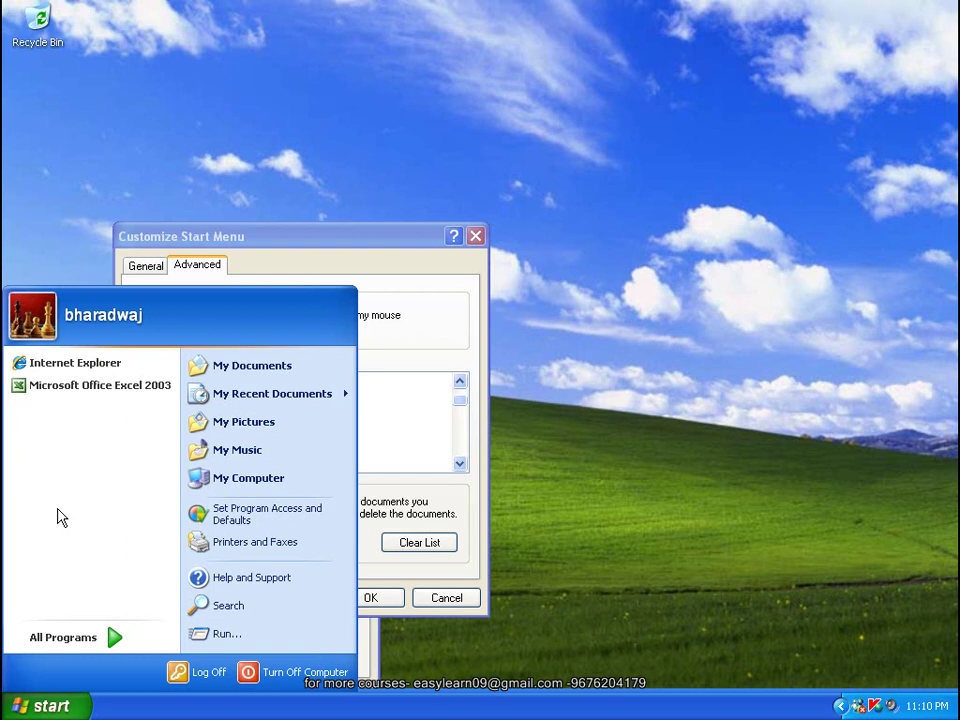
{"action": "key", "text": "Escape"}
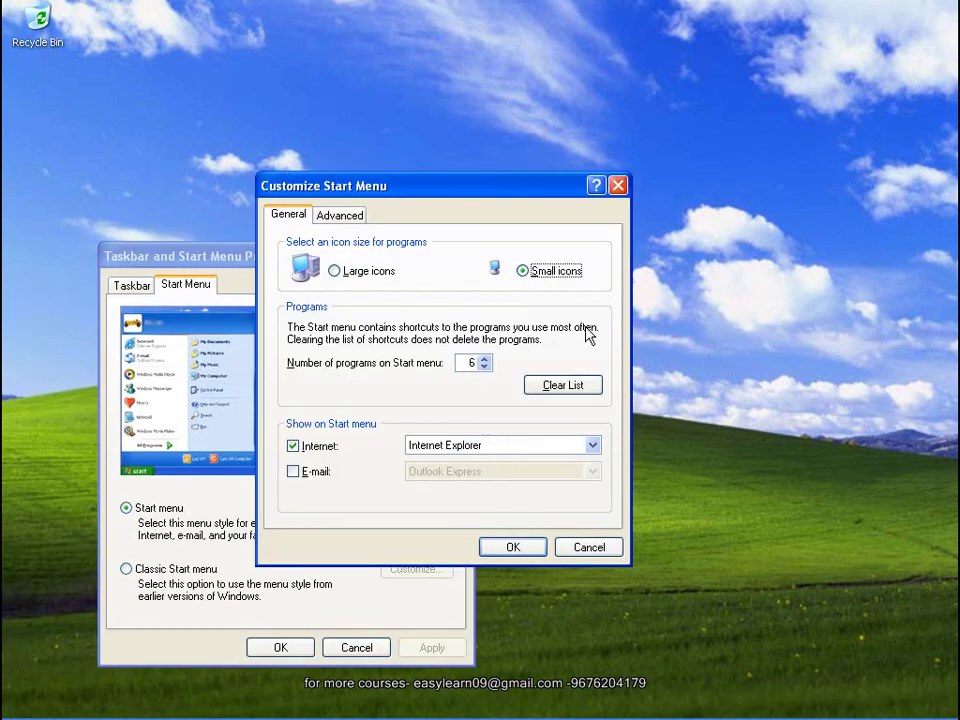
- Show the advanced Start menu customization settings and browse the All Programs list, including the Startup and Disk Cleaner submenus
{"action": "left_click_drag", "start_coordinate": [486, 186], "coordinate": [520, 162]}
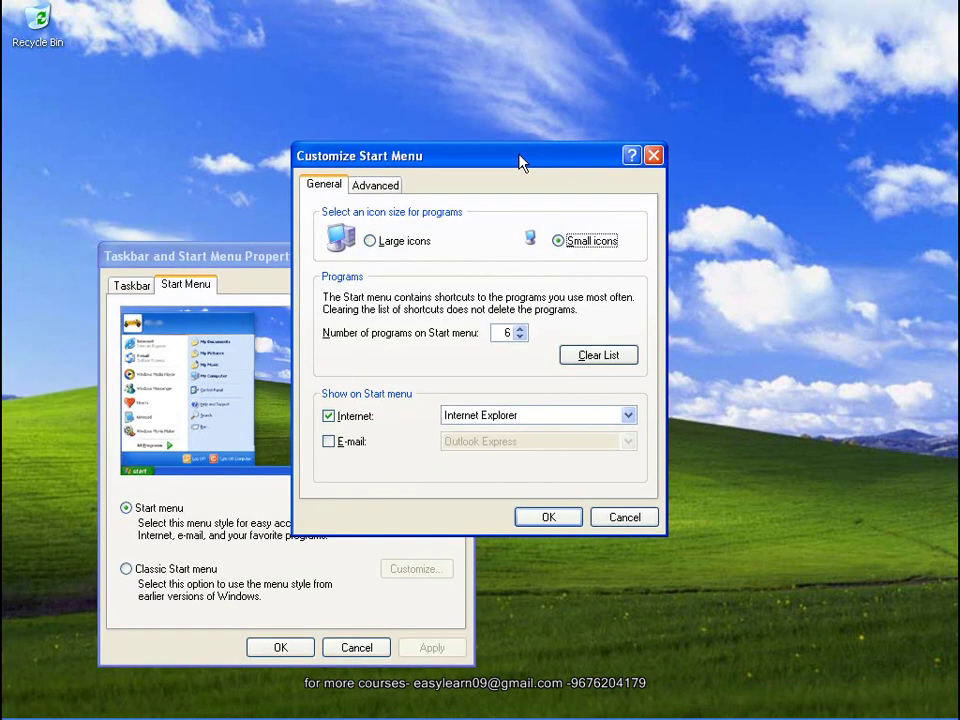
{"action": "left_click", "coordinate": [382, 188]}
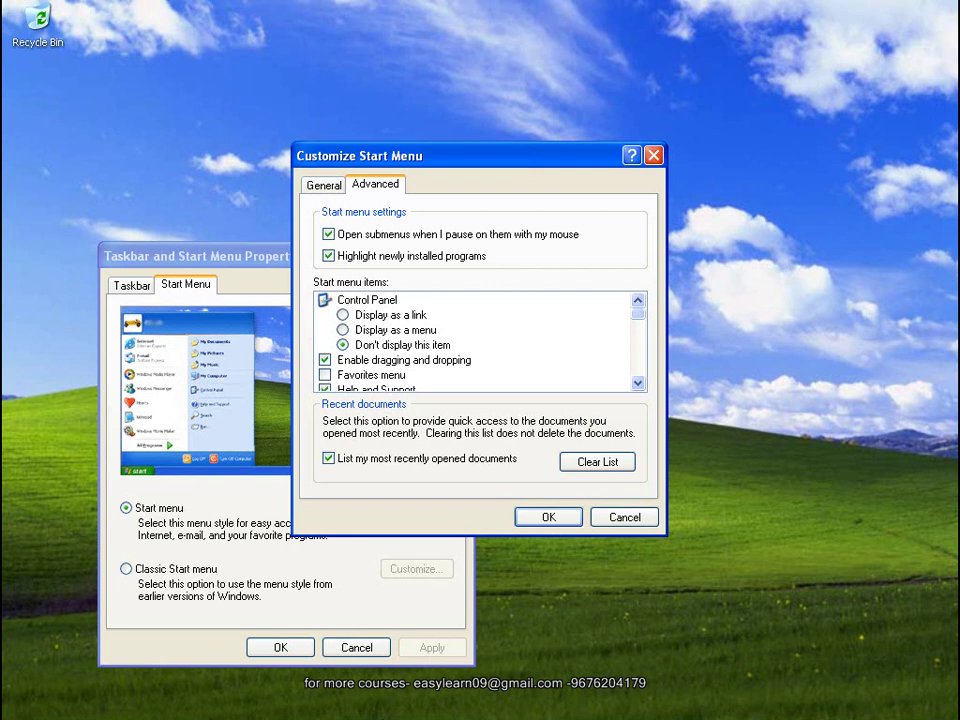
{"action": "left_click", "coordinate": [40, 706]}
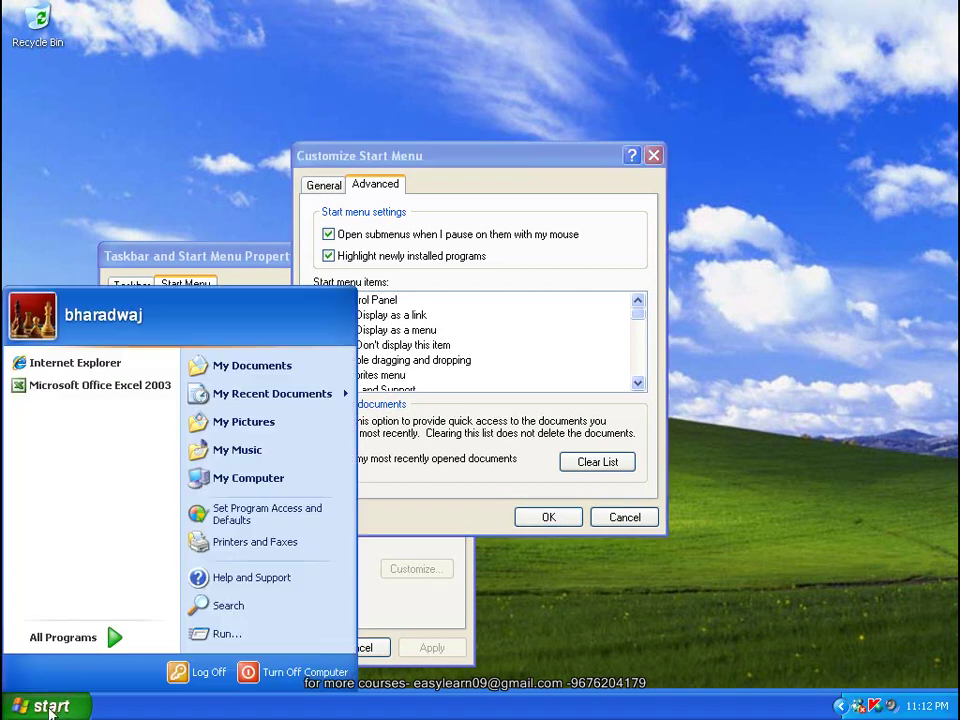
{"action": "left_click", "coordinate": [129, 637]}
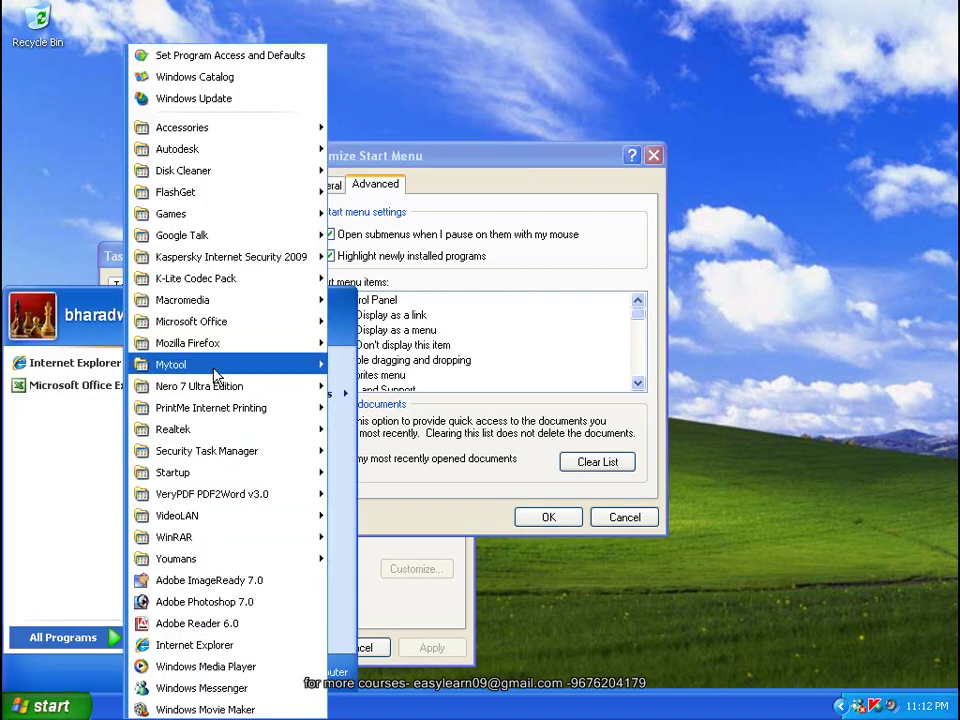
{"action": "mouse_move", "coordinate": [244, 478]}
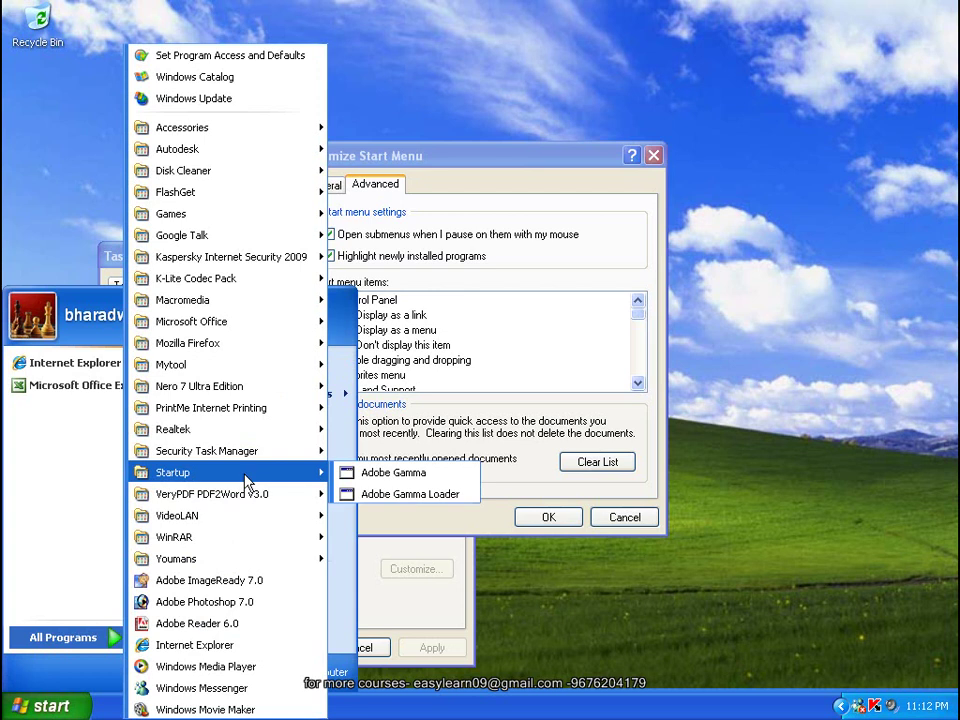
{"action": "mouse_move", "coordinate": [302, 167]}
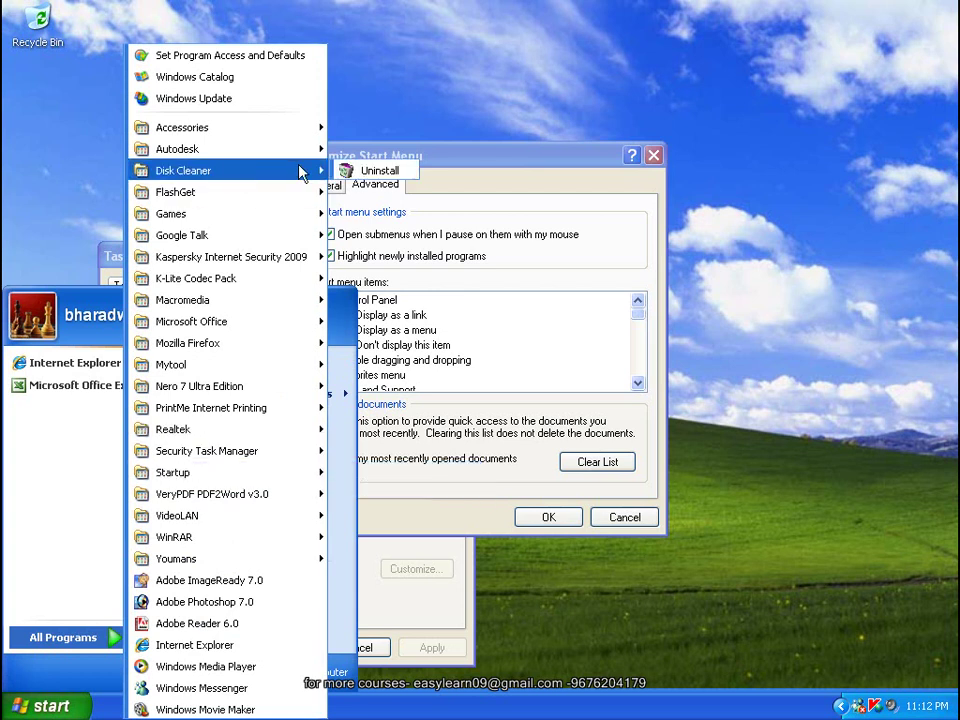
{"action": "left_click", "coordinate": [388, 90]}
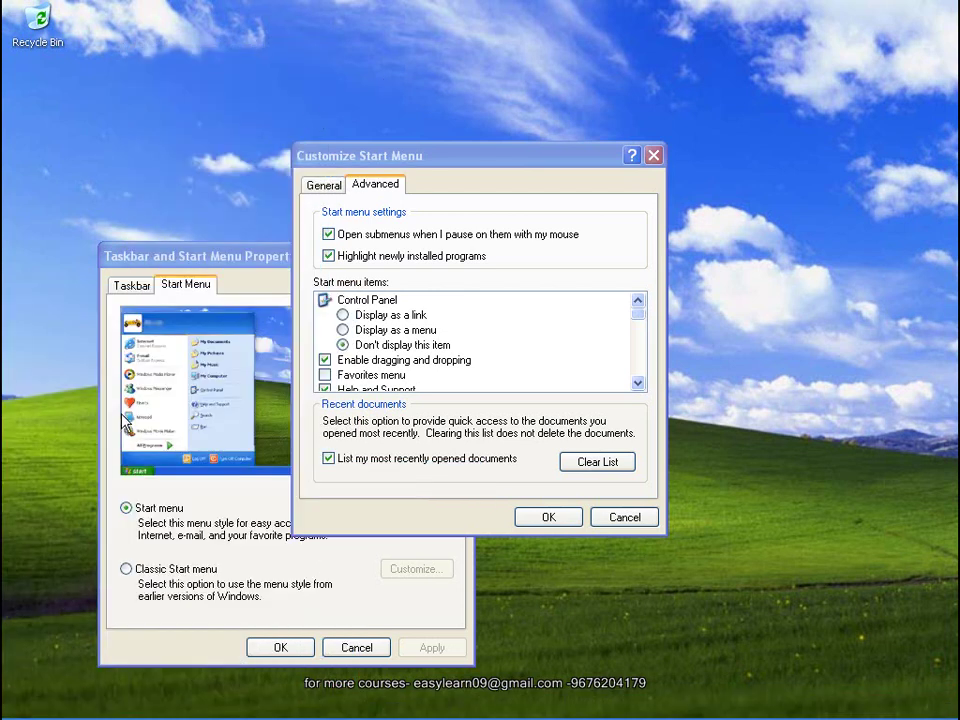
{"action": "left_click", "coordinate": [40, 706]}
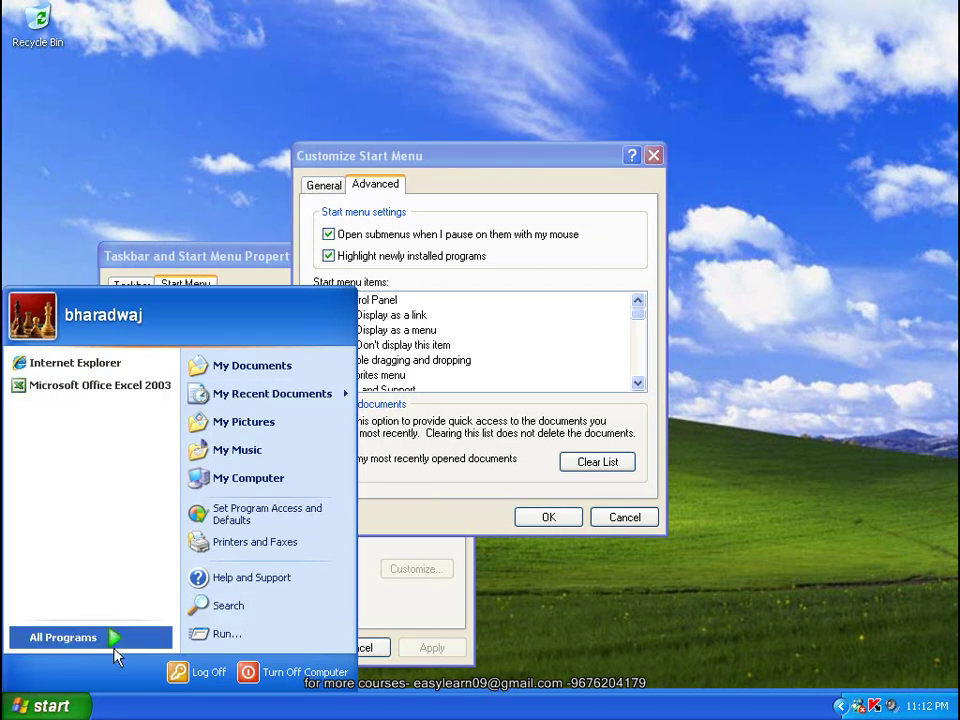
{"action": "mouse_move", "coordinate": [142, 648]}
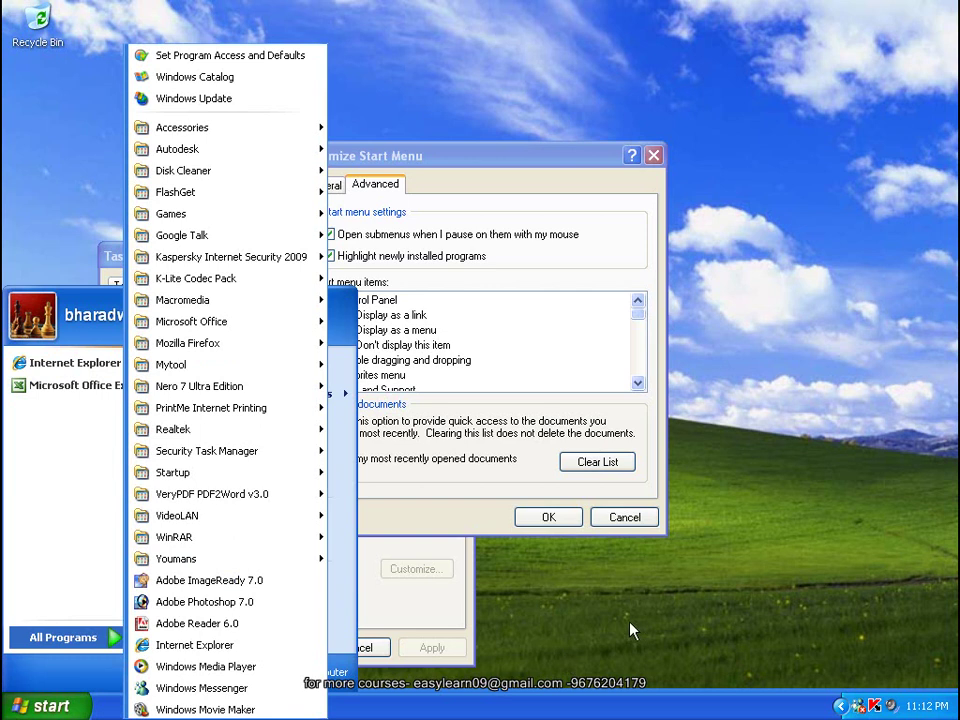
{"action": "left_click", "coordinate": [588, 600]}
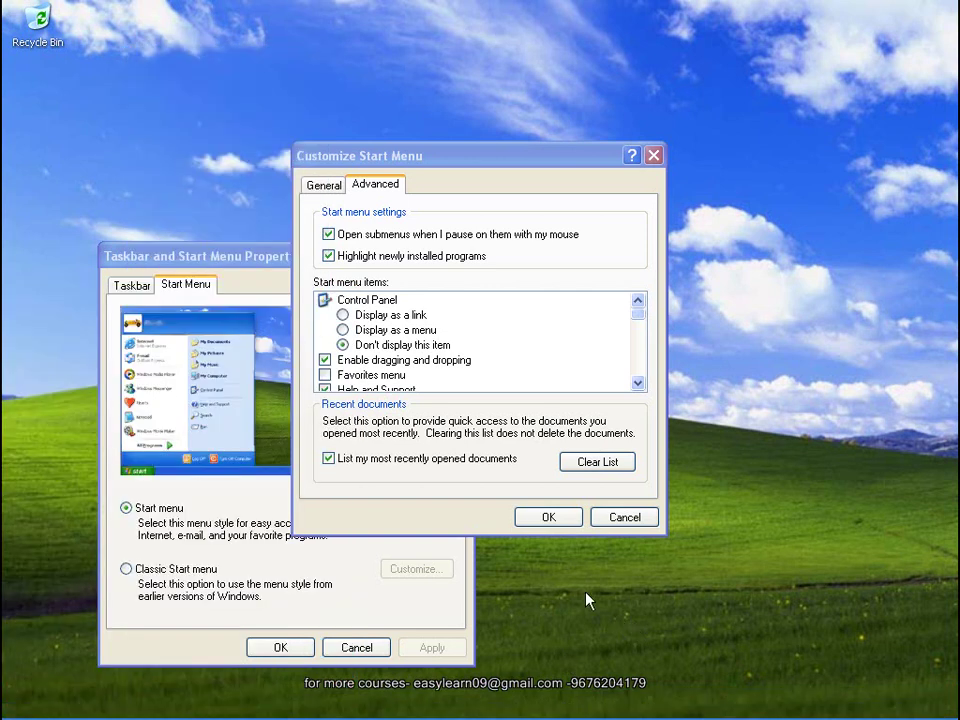
- Check the Start menu's program list, and open and close the desktop's Recycle Bin window
{"action": "left_click", "coordinate": [30, 705]}
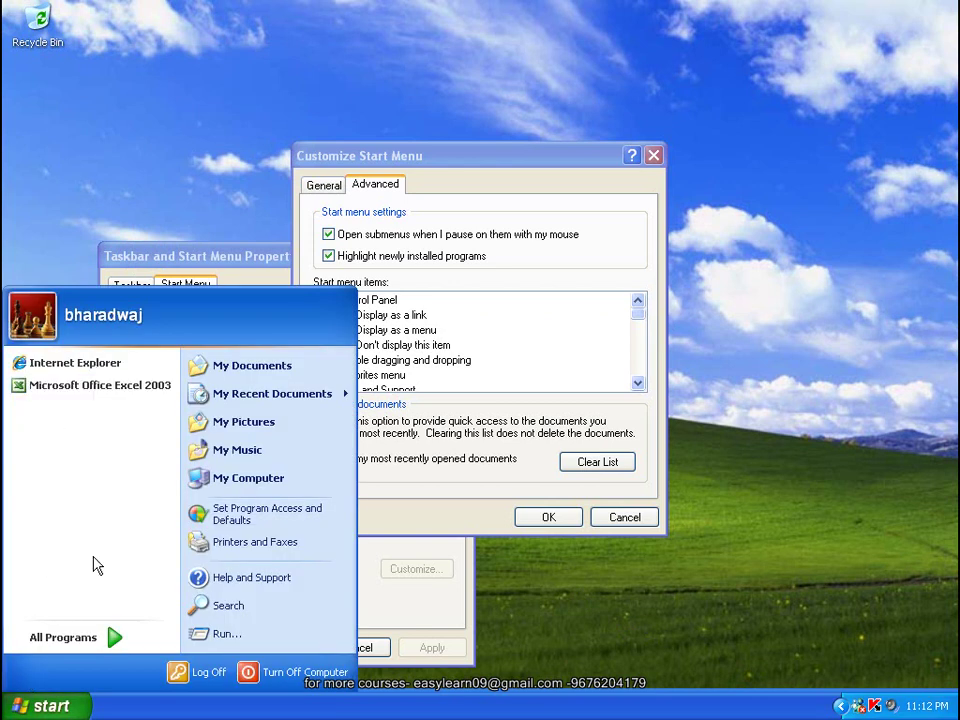
{"action": "left_click", "coordinate": [85, 58]}
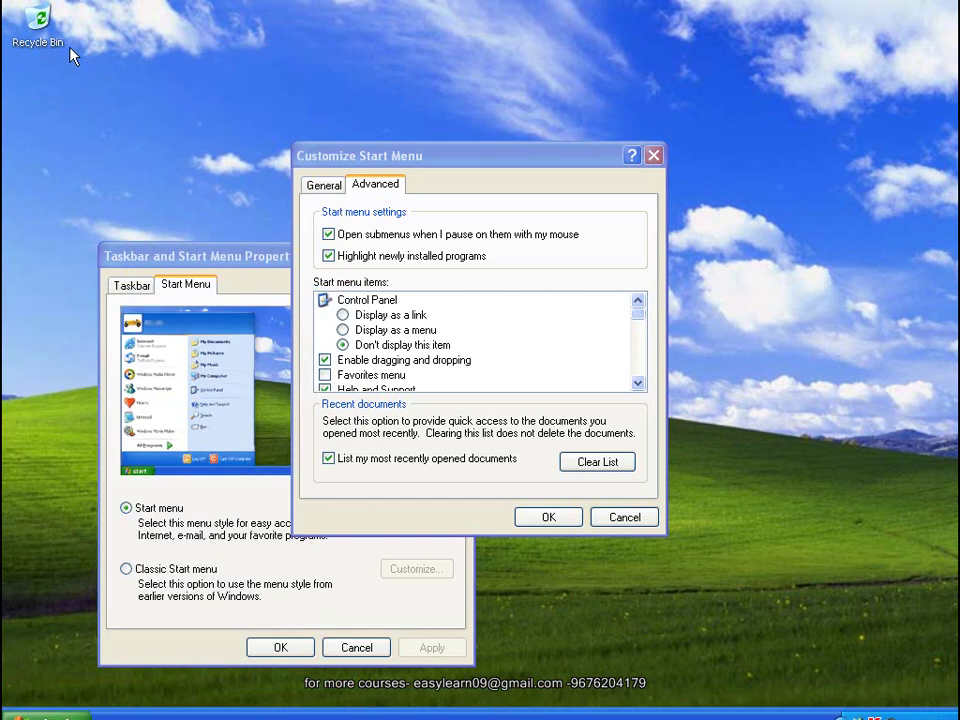
{"action": "double_click", "coordinate": [38, 20]}
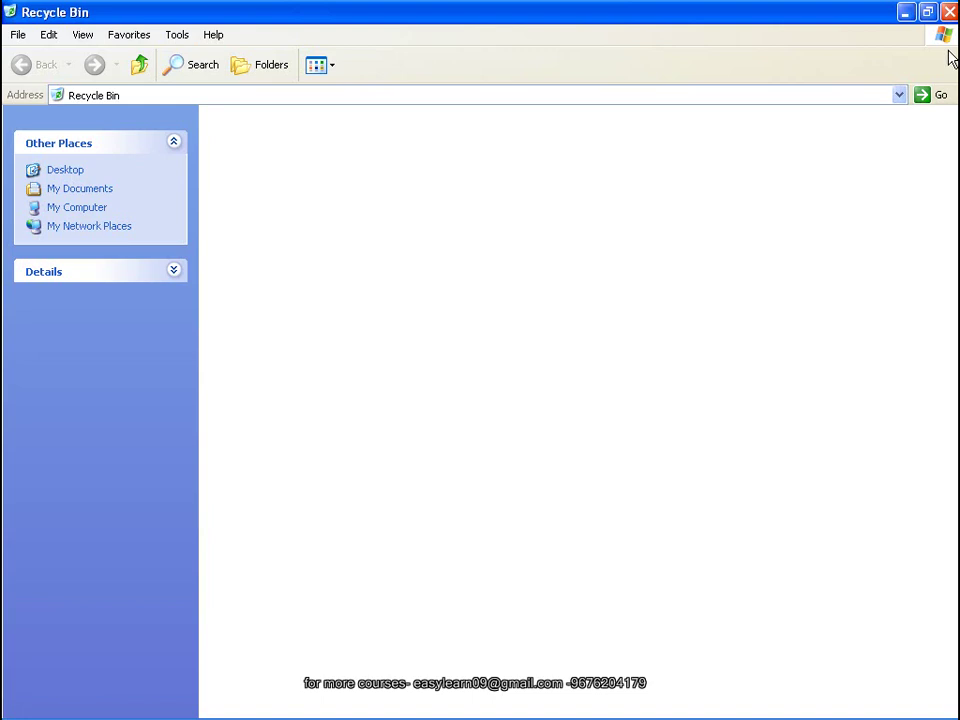
{"action": "left_click", "coordinate": [947, 12]}
- Pin the desktop's Recycle Bin to the Start menu below Microsoft Office Excel 2003, and test opening and closing it from there
{"action": "mouse_move", "coordinate": [50, 712]}
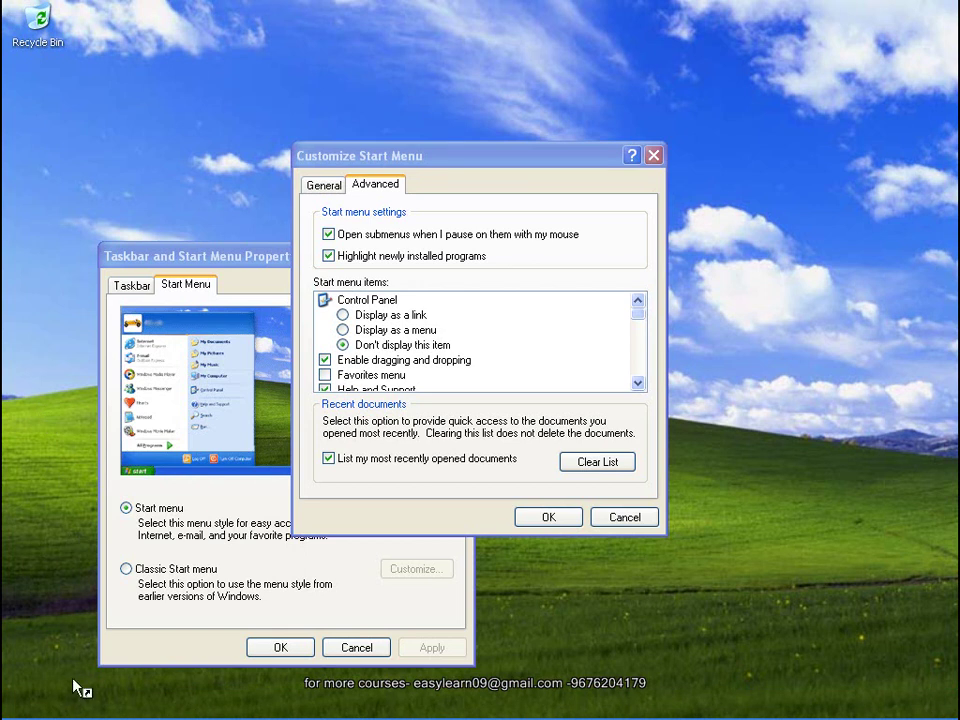
{"action": "left_click", "coordinate": [60, 707]}
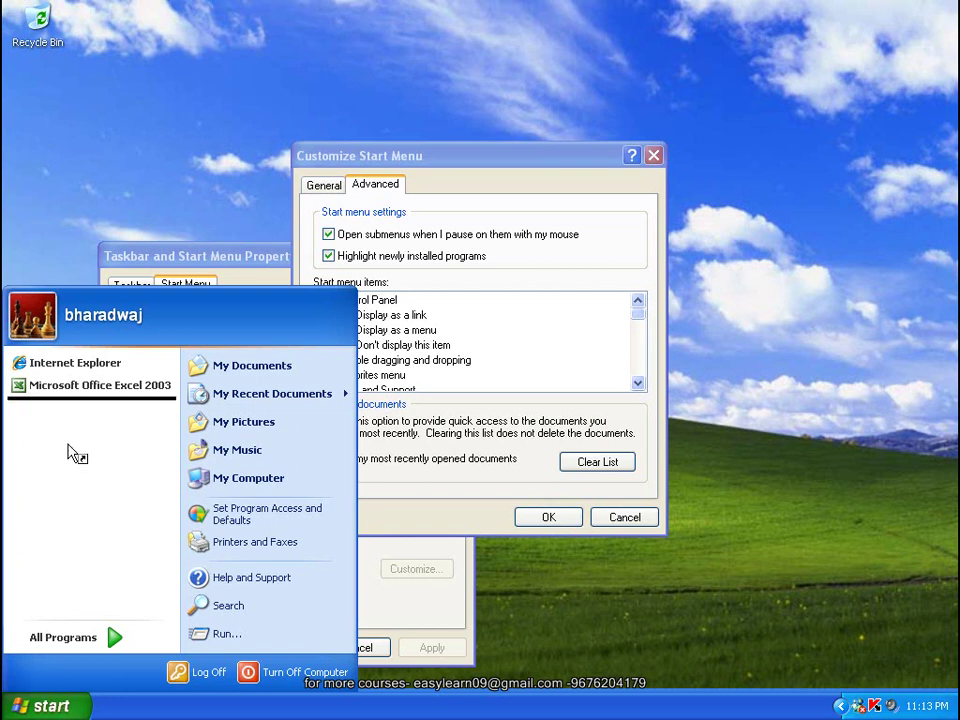
{"action": "left_click_drag", "start_coordinate": [70, 453], "coordinate": [67, 452]}
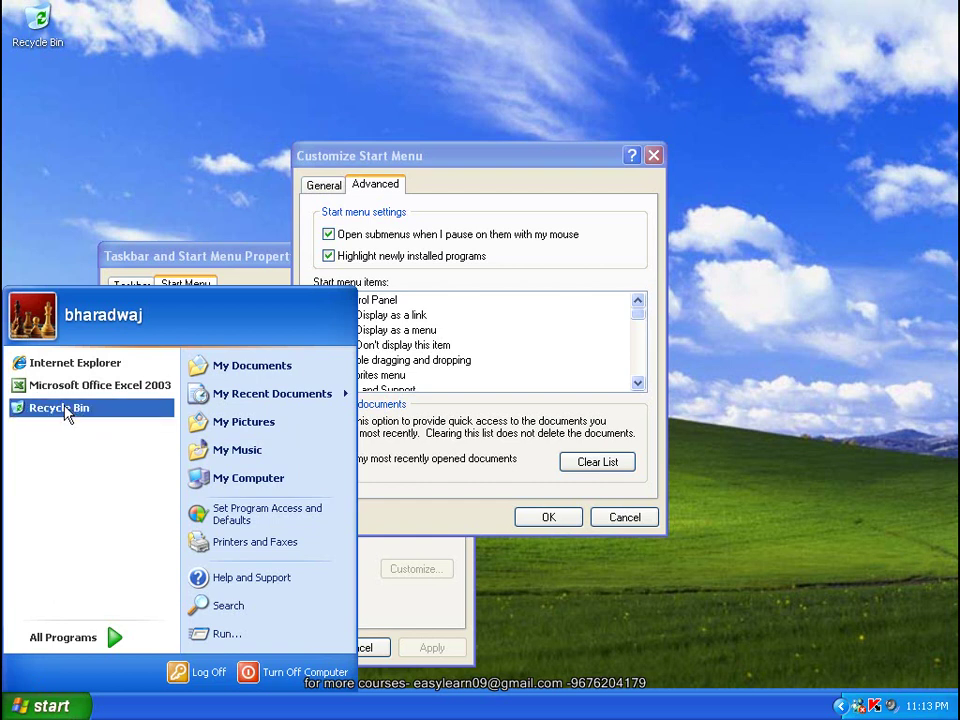
{"action": "left_click", "coordinate": [66, 412]}
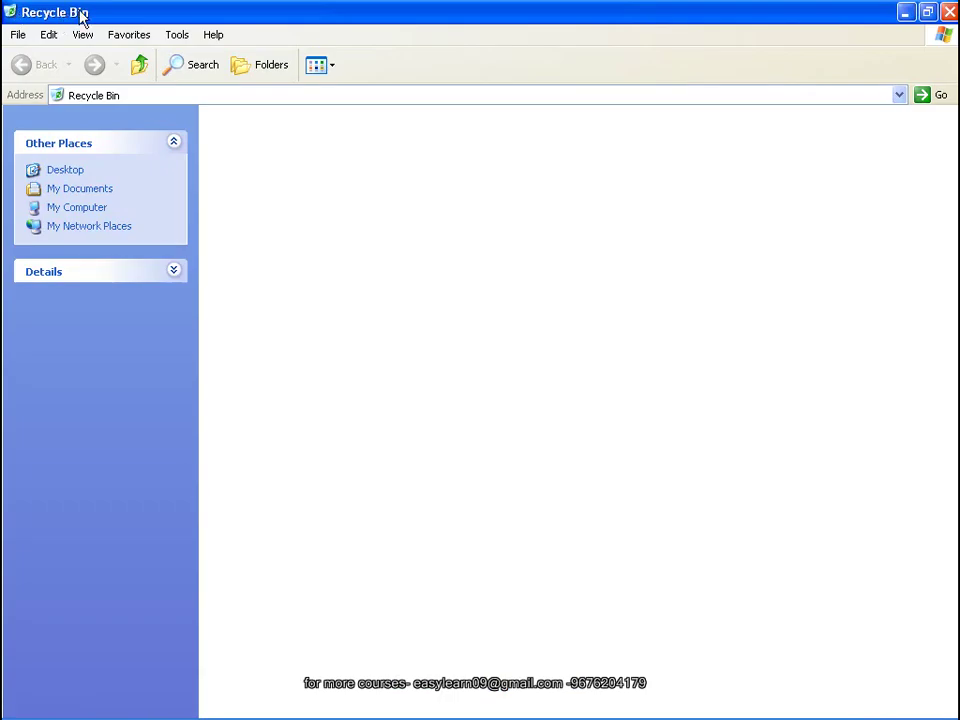
{"action": "left_click", "coordinate": [949, 12]}
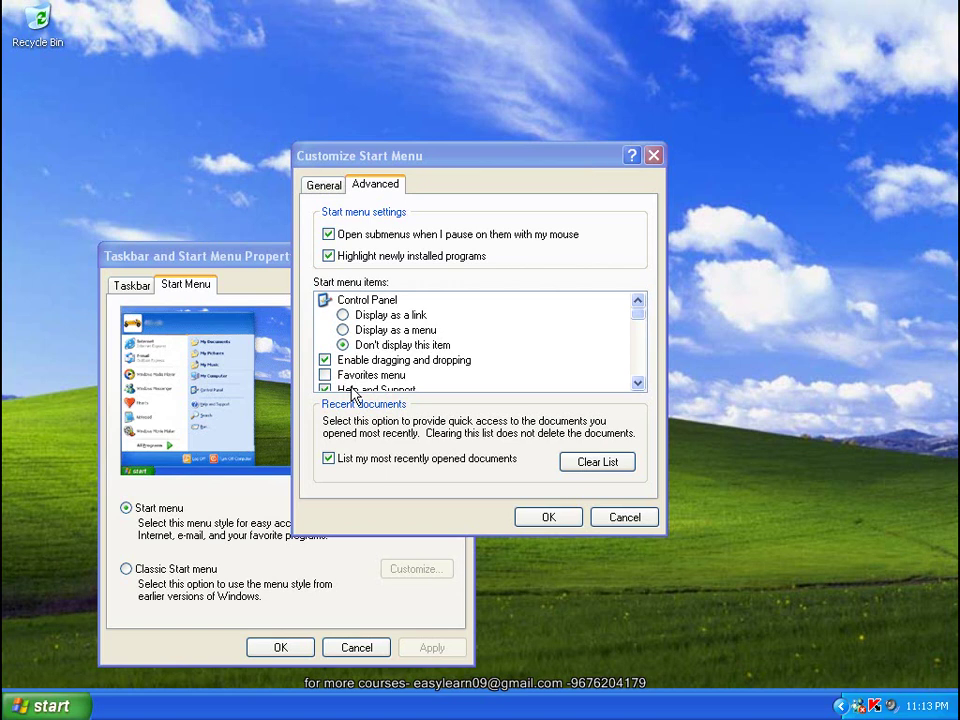
- Set the Control Panel item to Display as a menu in the advanced Start menu customization
{"action": "left_click", "coordinate": [45, 706]}
{"action": "left_click", "coordinate": [561, 333]}
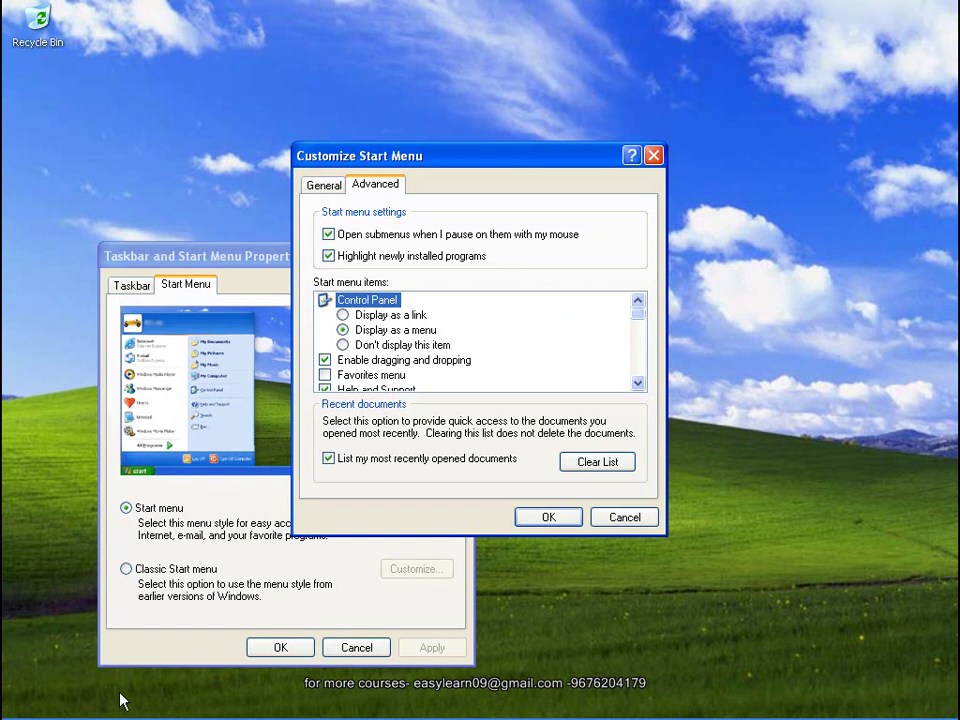
- Remove the Recycle Bin entry from the Start menu's program list and close the Start menu
{"action": "left_click", "coordinate": [68, 710]}
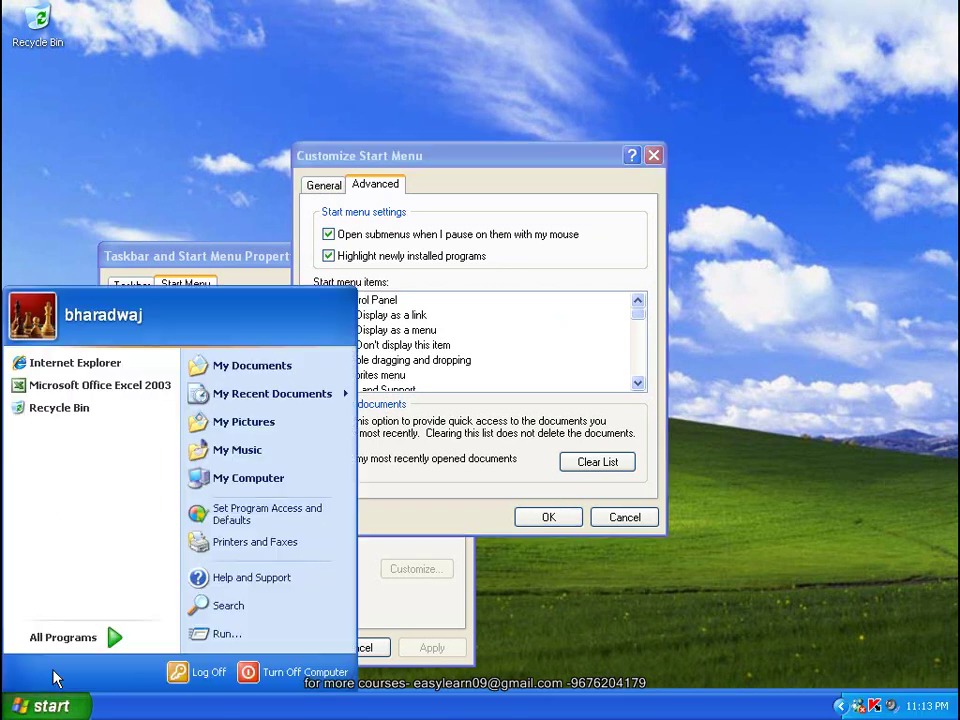
{"action": "right_click", "coordinate": [75, 408]}
{"action": "left_click", "coordinate": [140, 490]}
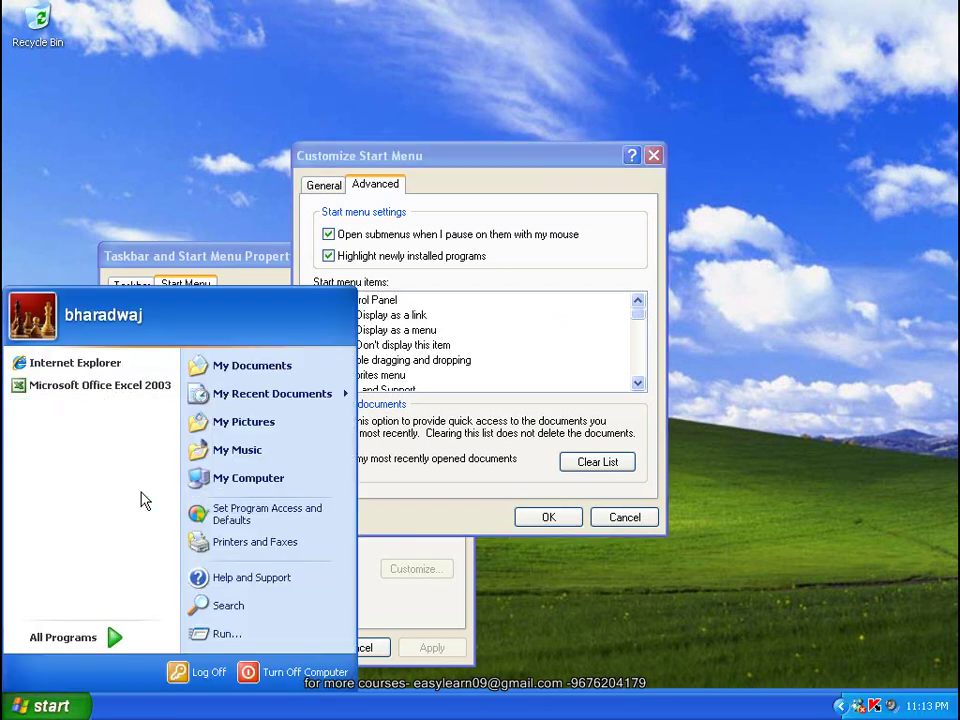
{"action": "left_click", "coordinate": [96, 205]}
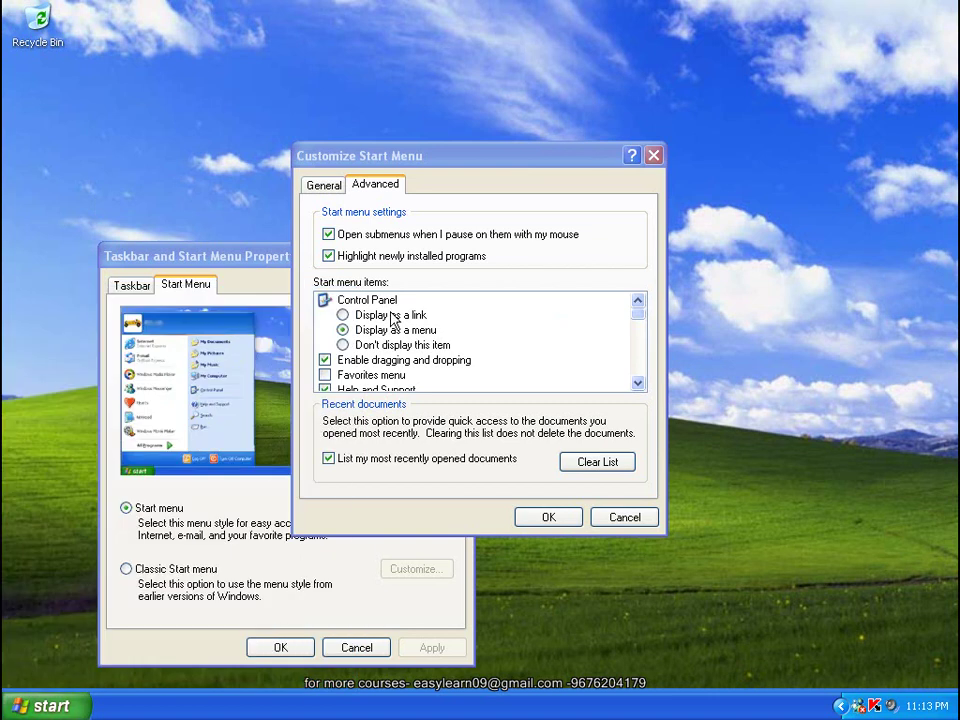